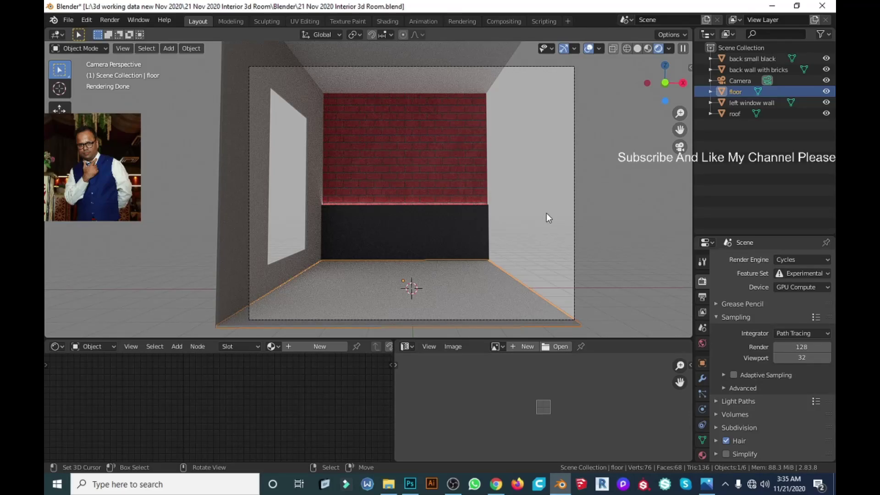
Step: In Edit Mode on the back small black strip, move its Emission node off the BSDF node
middle_drag(547, 213, 424, 235)
mouse_move(421, 279)
middle_down()
mouse_move(406, 254)
mouse_move(394, 255)
mouse_move(426, 295)
middle_up()
click(415, 302)
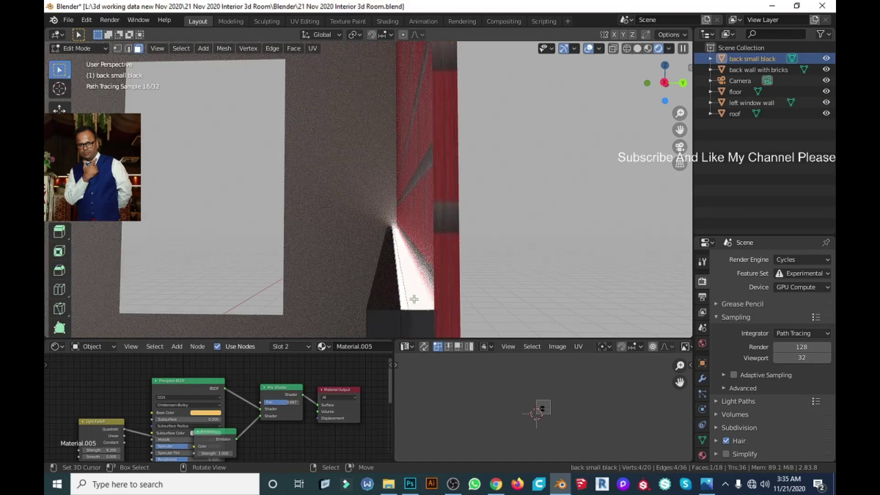
key(Tab)
middle_drag(218, 439, 262, 408)
drag(262, 408, 299, 411)
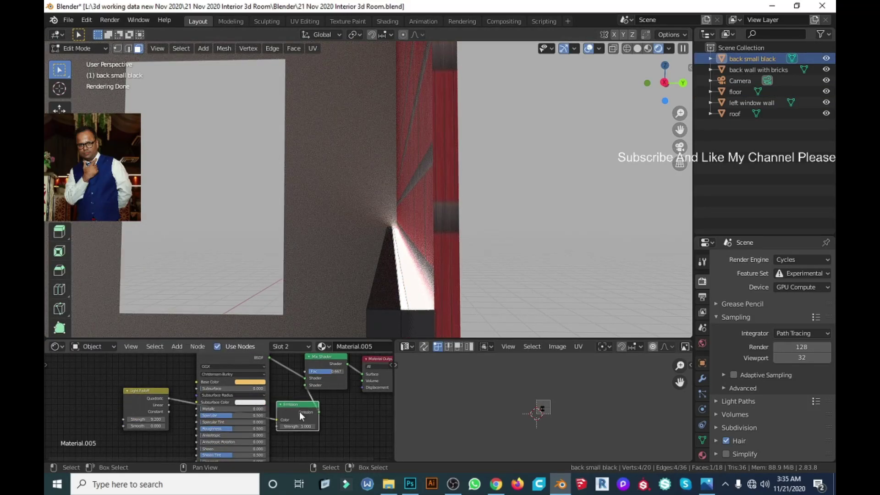
Step: Switch the render engine from Cycles to Eevee, return to Object Mode and save
middle_drag(413, 322, 467, 279)
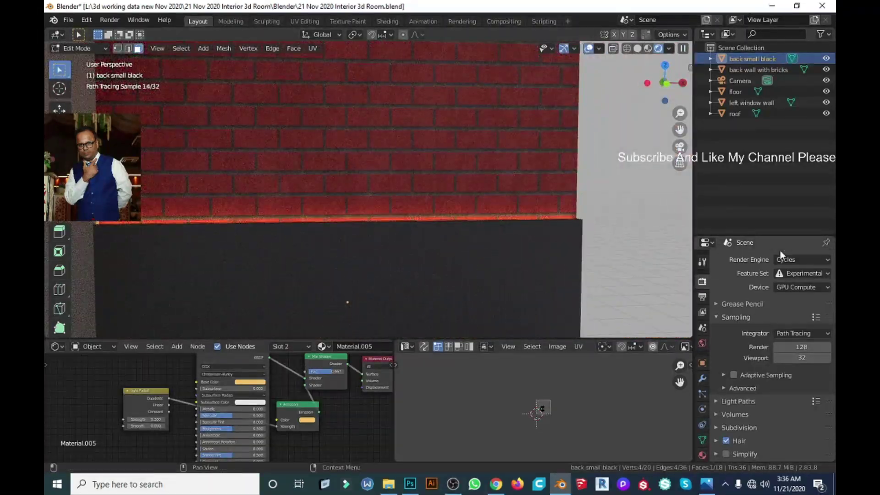
click(802, 259)
mouse_move(466, 271)
middle_down()
mouse_move(348, 293)
mouse_move(463, 287)
middle_up()
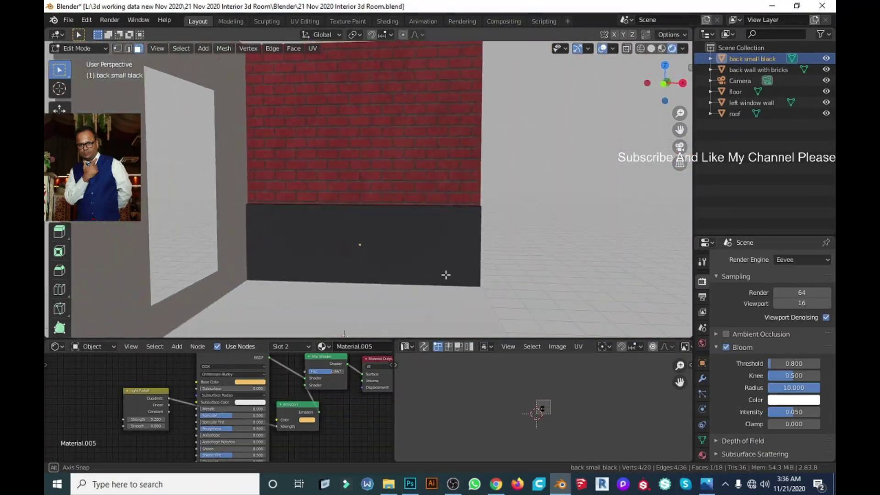
scroll(413, 298, down, 3)
key(ctrl+s)
key(Tab)
Step: Deselect everything, look around the room and save the file again
mouse_move(373, 232)
middle_down()
mouse_move(268, 241)
mouse_move(338, 244)
mouse_move(260, 259)
mouse_move(364, 242)
middle_up()
key(alt+a)
scroll(364, 247, up, 3)
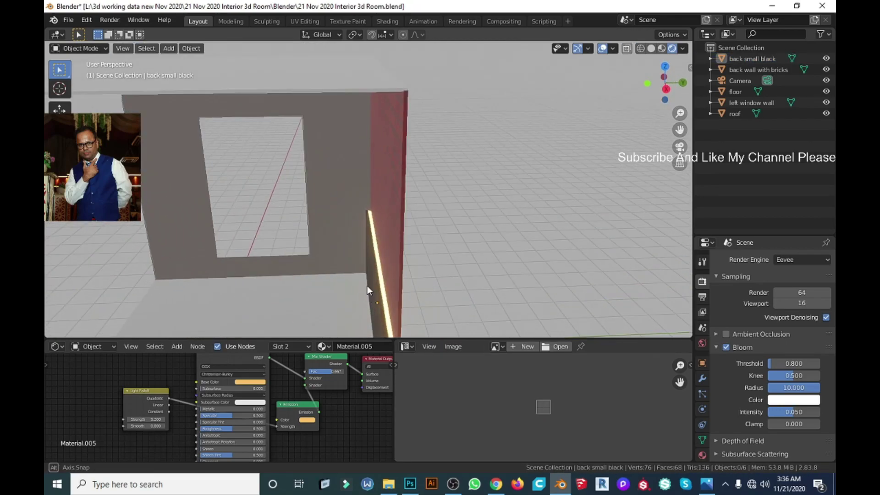
middle_drag(367, 285, 392, 257)
scroll(392, 257, down, 4)
middle_drag(484, 272, 462, 272)
scroll(462, 268, up, 2)
key(ctrl+s)
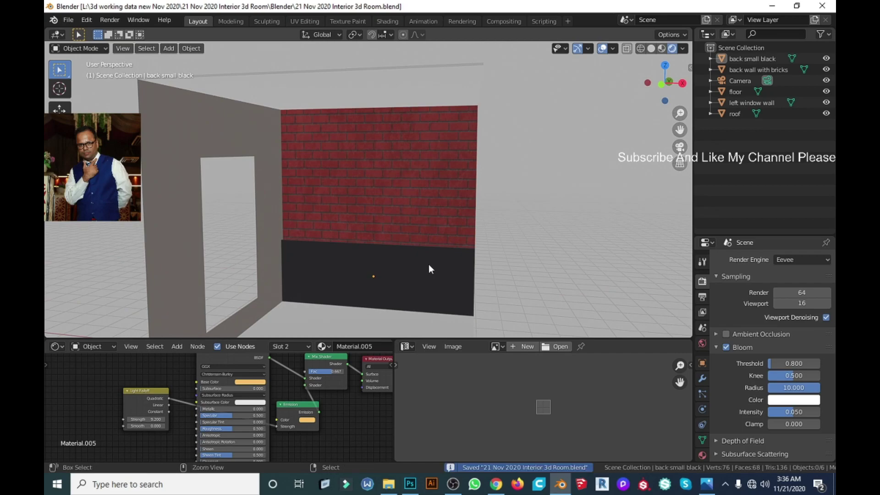
scroll(428, 264, up, 1)
key(KP_0)
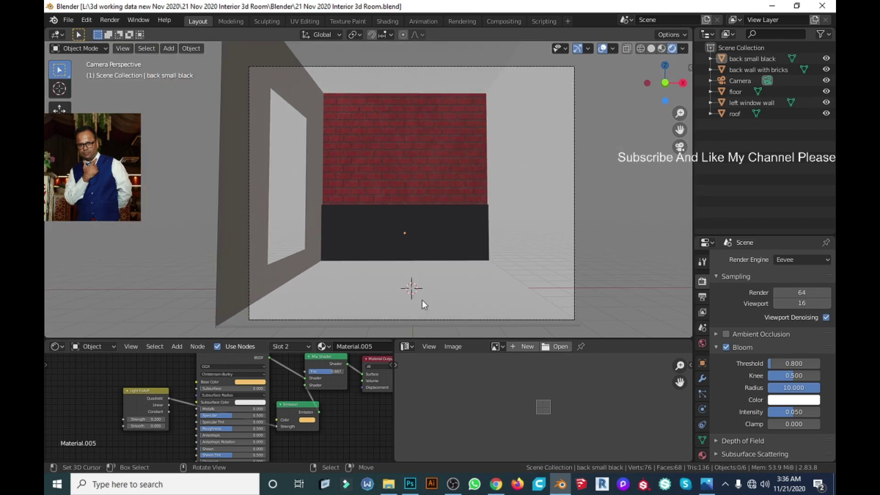
click(423, 299)
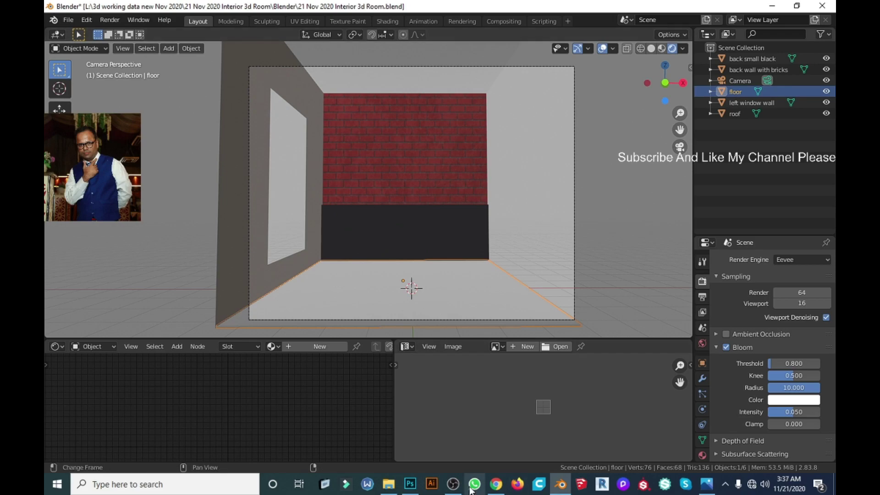
click(388, 484)
key(alt+Tab)
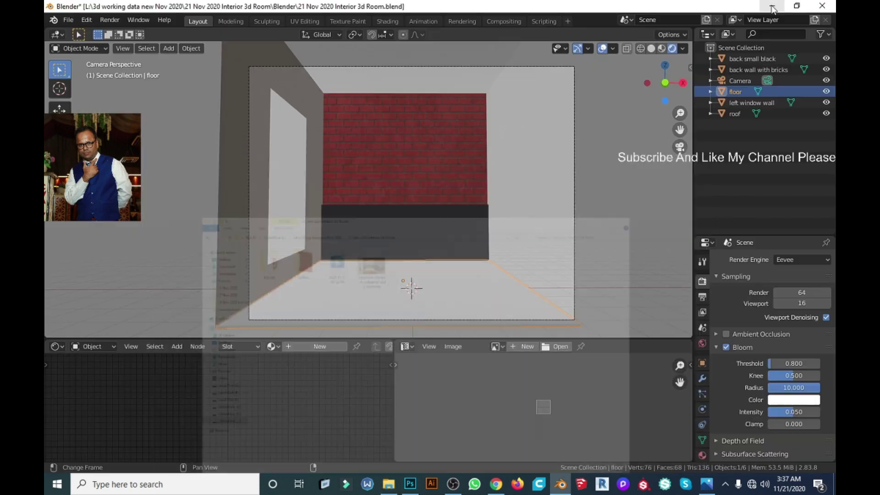
click(316, 263)
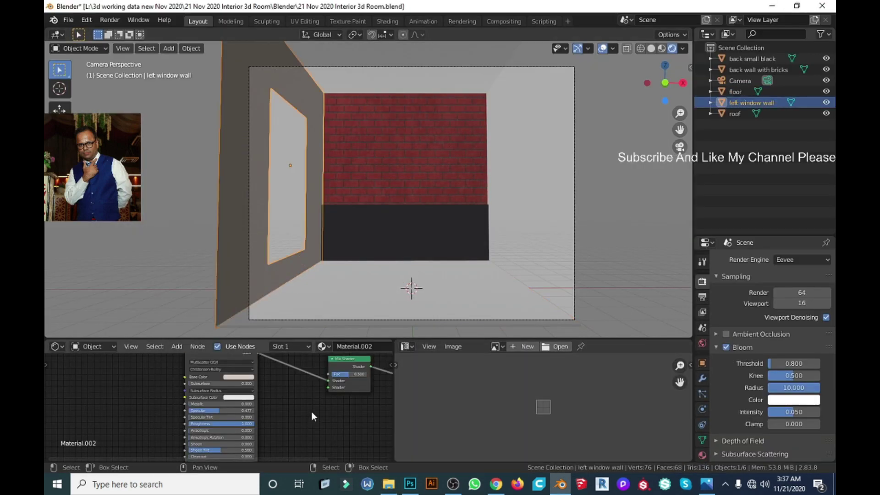
click(409, 298)
key(shift+z)
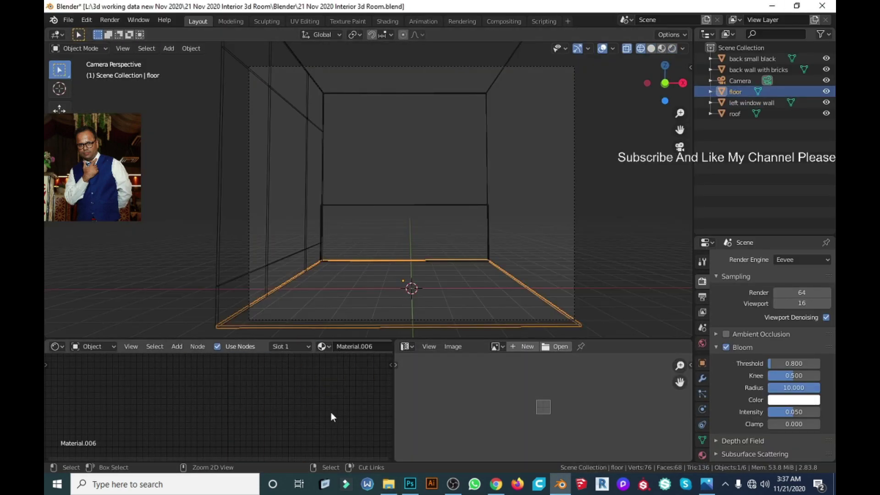
key(ctrl+s)
key(shift+z)
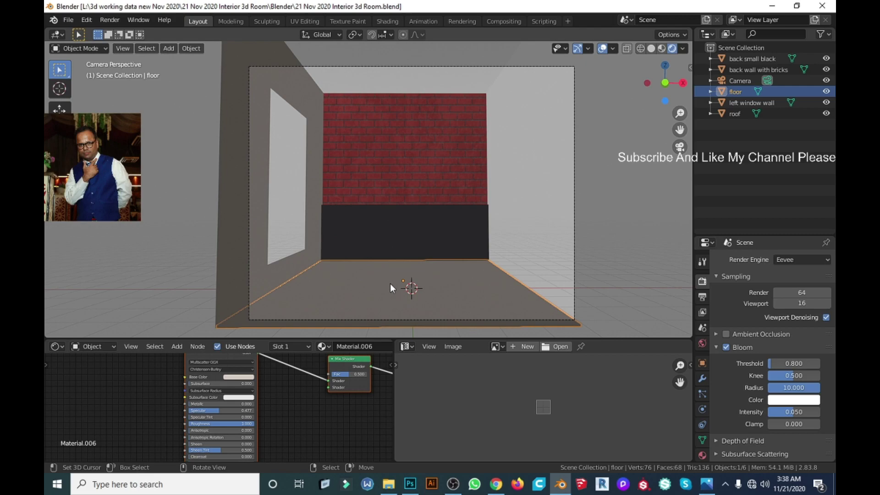
Step: Paste a copy of the floor as floor.001, raise it and rotate it 90° upright
shift+click(412, 307)
click(459, 275)
key(ctrl+v)
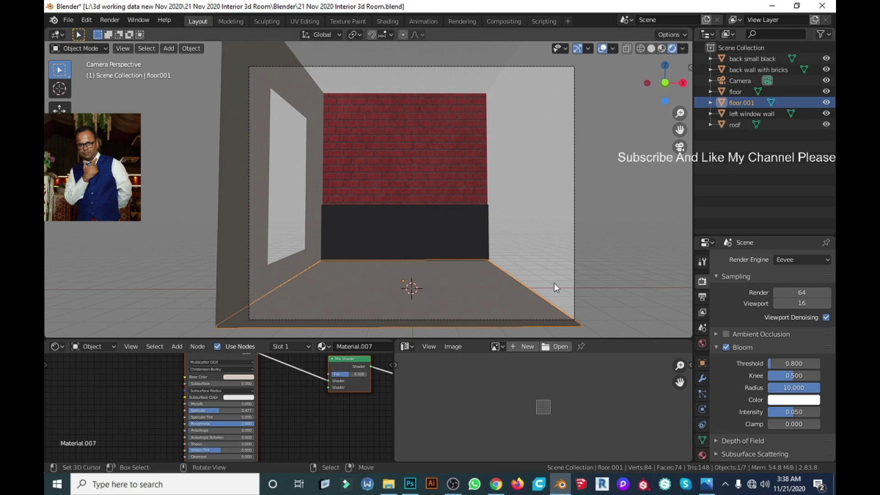
key(g)
key(z)
click(553, 260)
text(r)
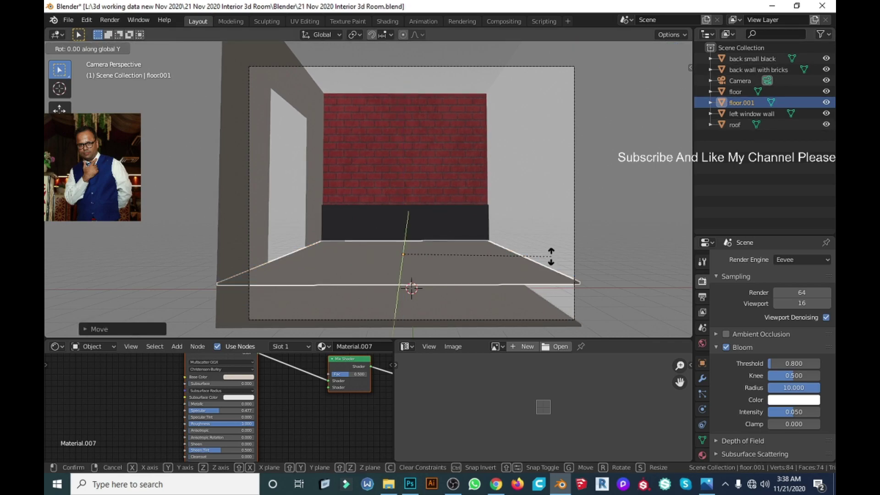
text(90)
key(Return)
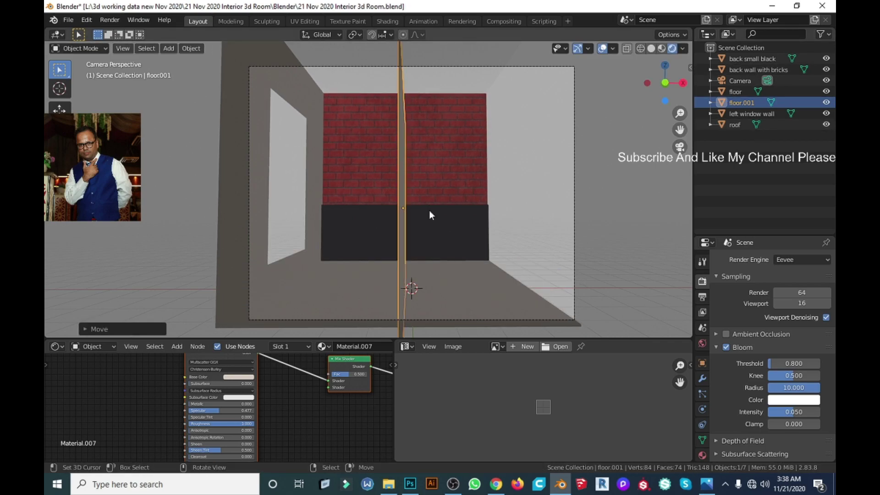
Step: From the front view, raise the upright floor.001 panel to wall height
key(KP_1)
key(g)
key(z)
click(425, 175)
key(Tab)
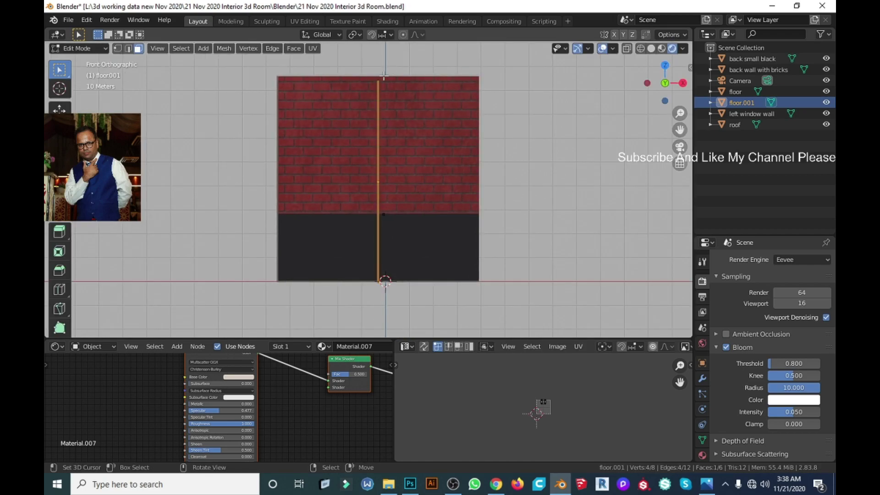
key(shift+z)
key(c)
scroll(383, 76, up, 3)
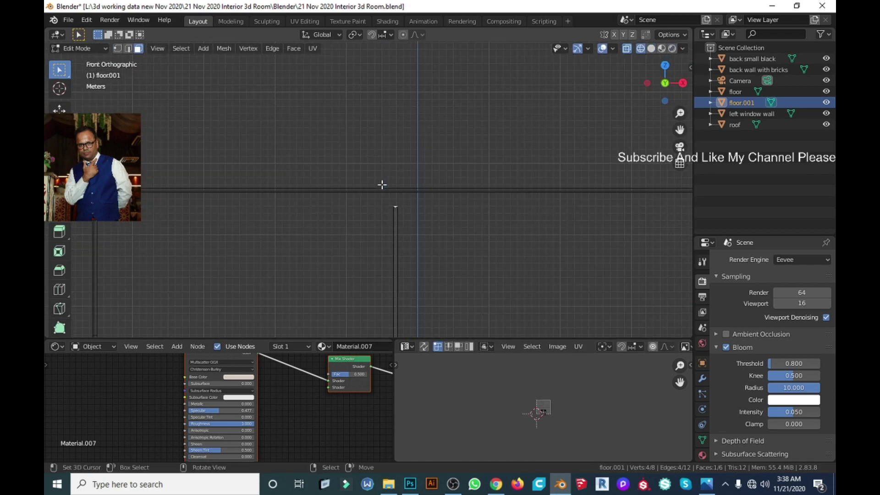
key(Tab)
scroll(437, 233, down, 5)
Step: Slide the floor.001 panel along X into place as the side wall
key(g)
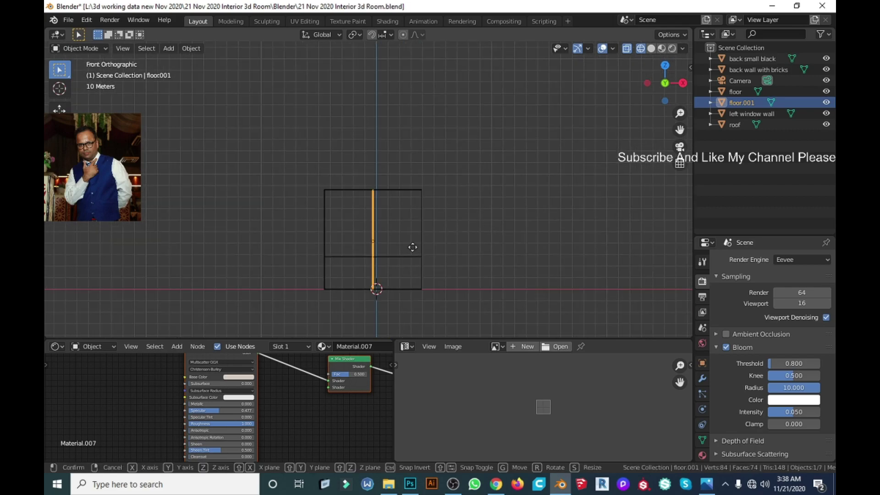
key(x)
click(460, 252)
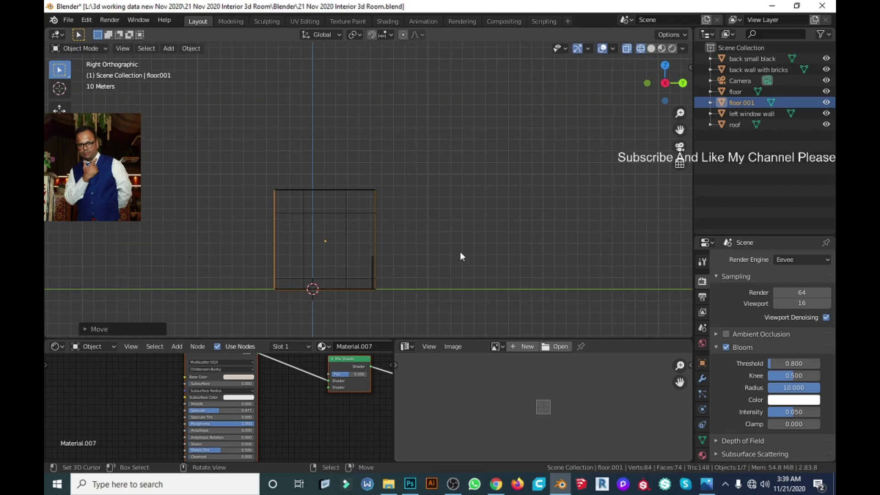
scroll(334, 215, up, 3)
mouse_move(335, 216)
middle_down()
mouse_move(342, 258)
mouse_move(394, 216)
mouse_move(338, 210)
mouse_move(346, 203)
middle_up()
scroll(394, 216, down, 4)
scroll(398, 257, down, 3)
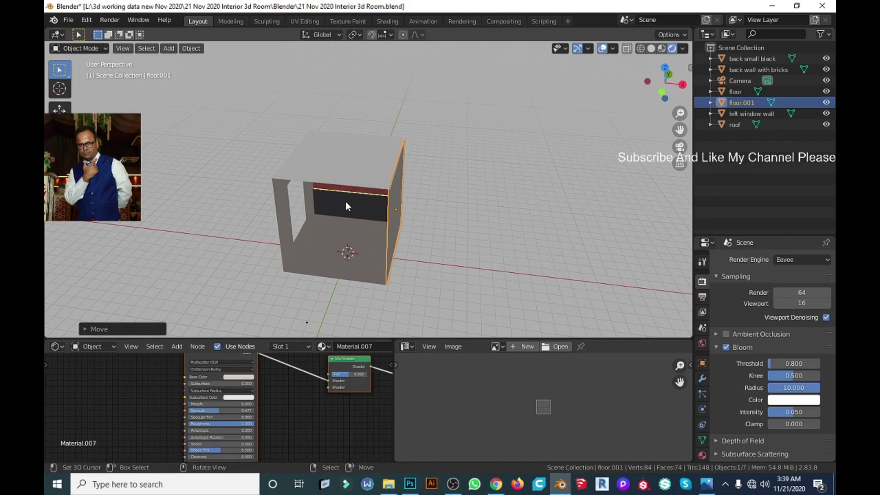
Step: Select the back small black strip and inspect its Material.004 slot
click(345, 202)
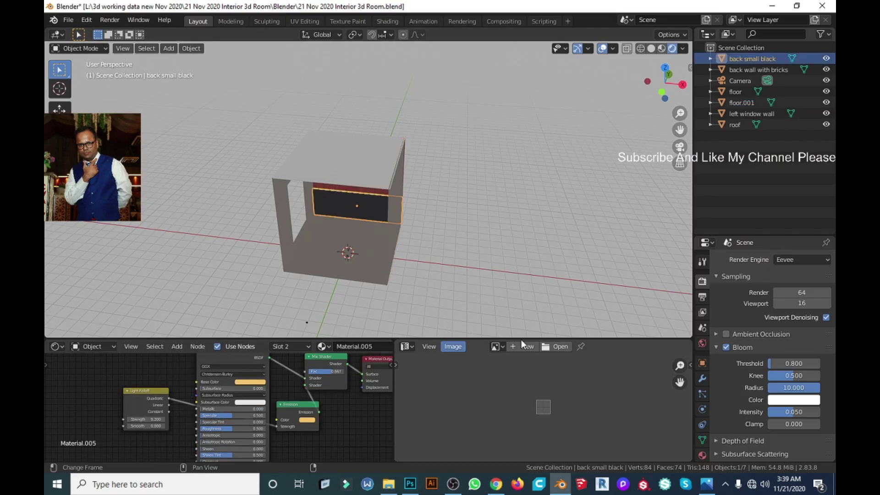
click(737, 69)
click(740, 59)
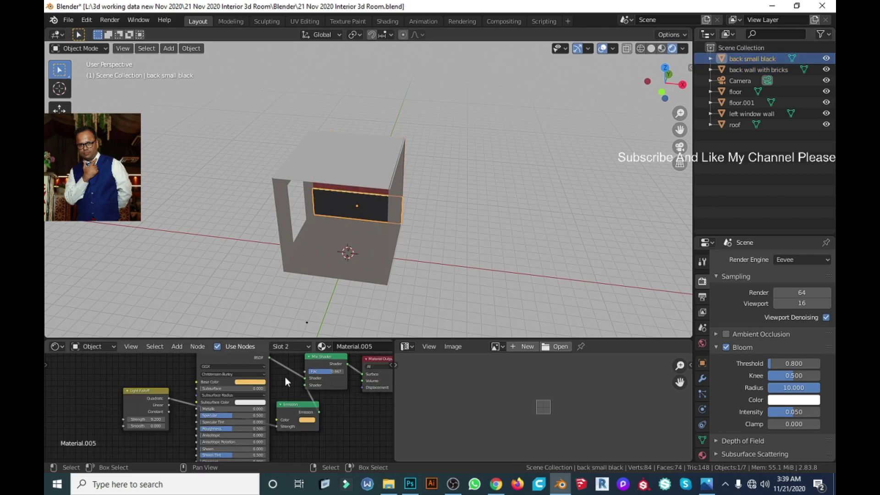
middle_drag(321, 257, 337, 247)
click(702, 455)
click(782, 263)
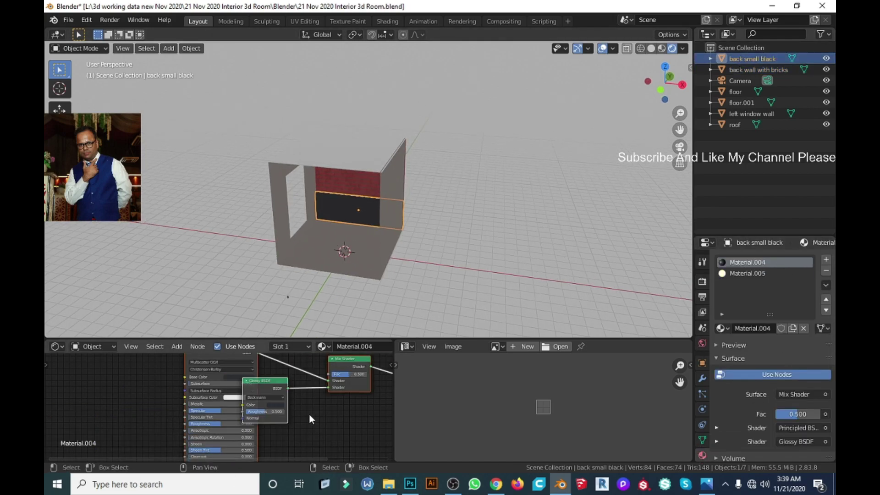
Step: Save, view through the scene camera and set the render engine to Cycles
click(735, 125)
key(ctrl+s)
mouse_move(293, 215)
middle_down()
mouse_move(268, 230)
mouse_move(309, 241)
middle_up()
key(KP_0)
click(702, 281)
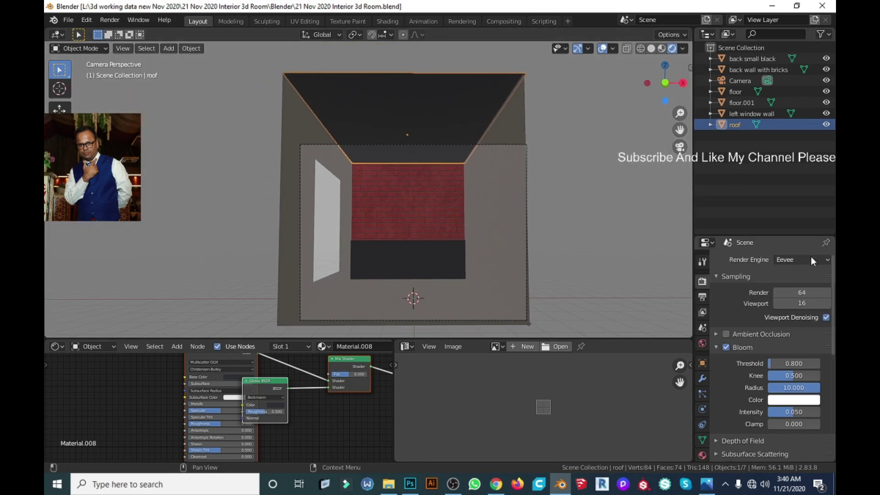
click(810, 259)
click(793, 299)
Step: Change viewport shading from Rendered to Wireframe, then to Solid
key(alt+a)
scroll(405, 227, up, 2)
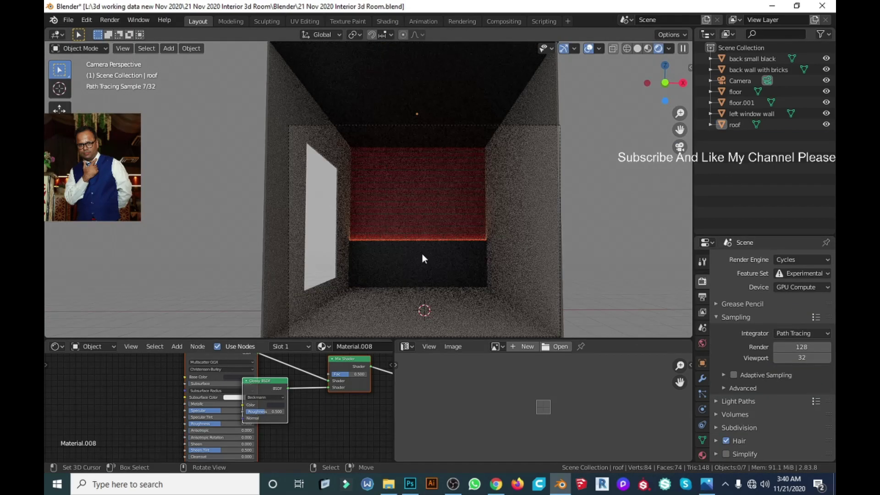
key(shift+z)
click(434, 146)
shift+click(539, 177)
shift+click(460, 317)
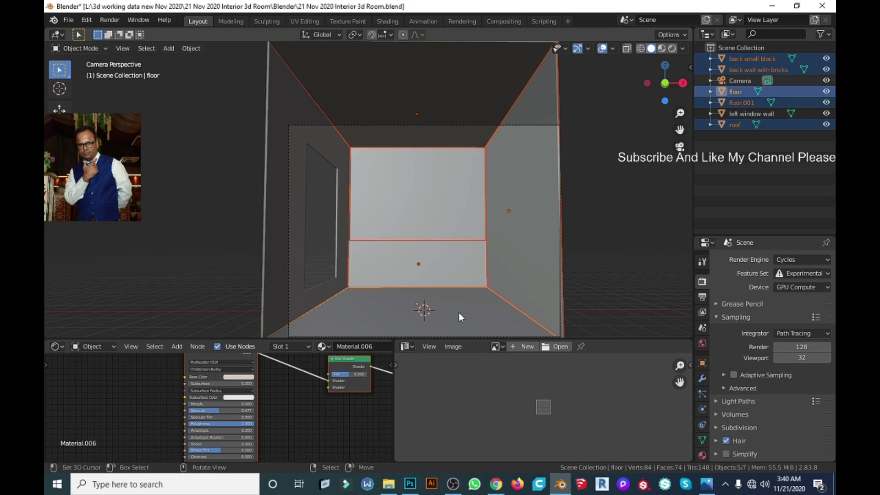
Step: Enter Edit Mode on floor.001 and select its part in front view
key(alt+a)
mouse_move(494, 313)
middle_down()
mouse_move(562, 296)
mouse_move(535, 294)
middle_up()
key(Tab)
click(459, 267)
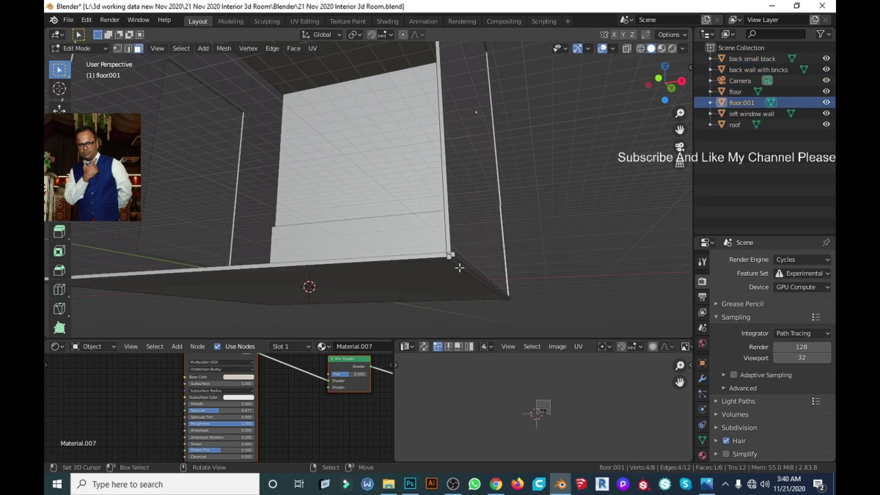
key(KP_1)
scroll(507, 285, up, 3)
scroll(401, 259, up, 2)
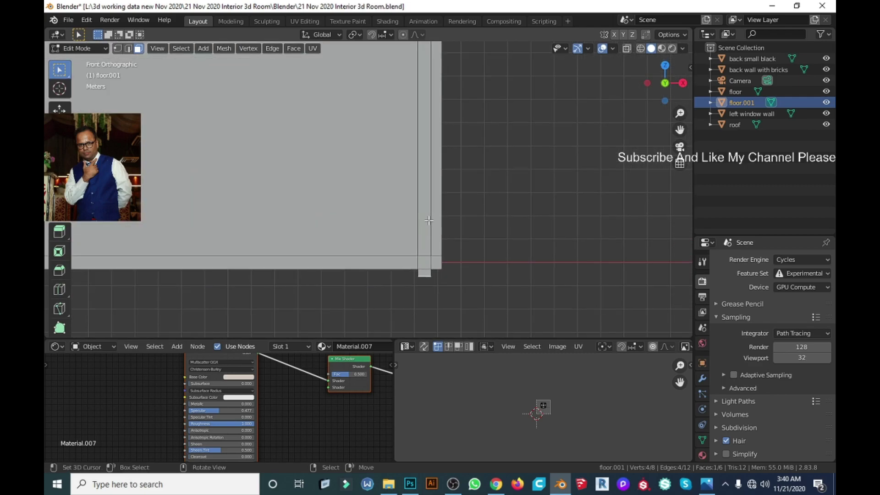
Step: Raise the selected floor.001 part about 0.3 m along Z
key(g)
key(z)
click(469, 308)
scroll(467, 294, up, 2)
scroll(450, 249, down, 1)
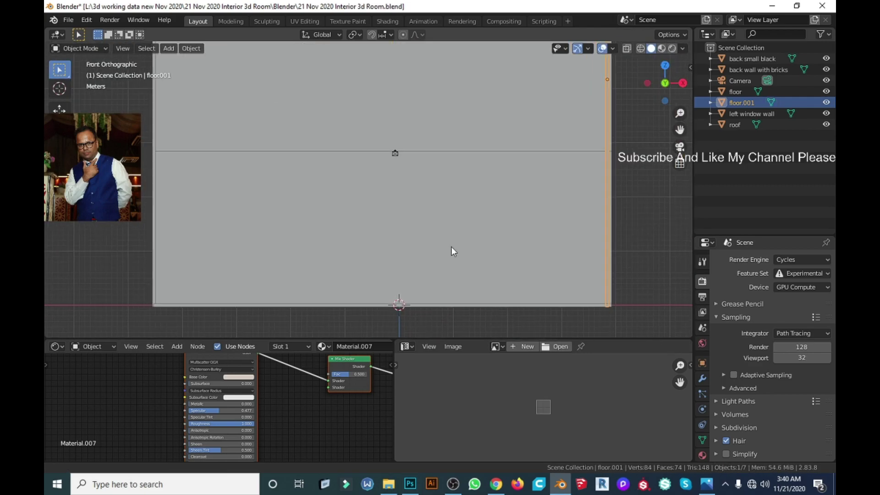
key(g)
key(z)
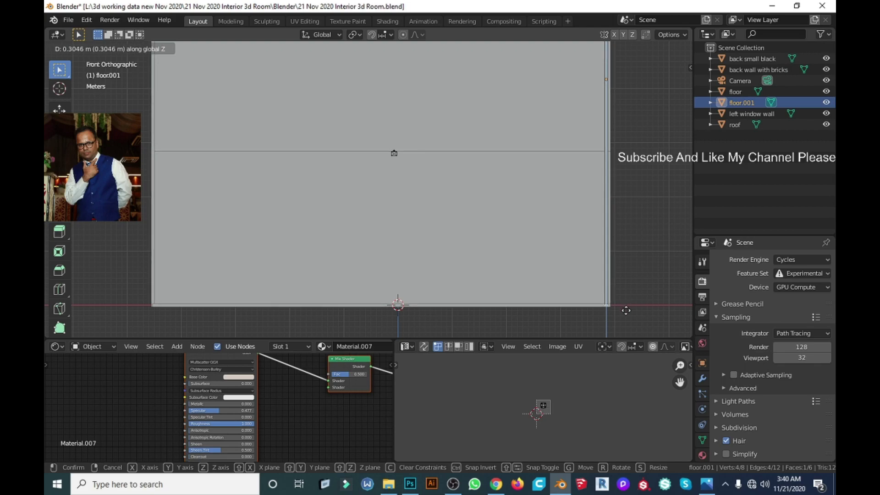
click(156, 311)
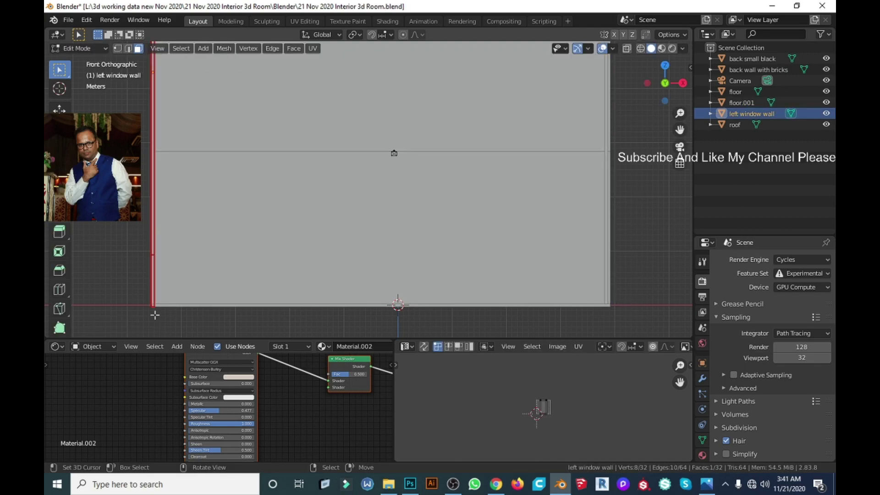
Step: Return to Object Mode and save the room file
key(alt+z)
key(Tab)
key(alt+z)
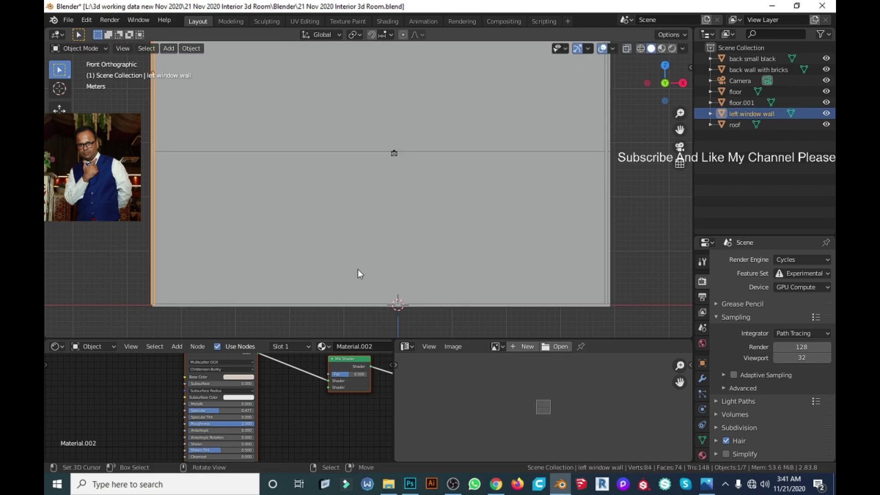
middle_drag(358, 268, 476, 229)
scroll(476, 230, down, 3)
scroll(442, 236, down, 2)
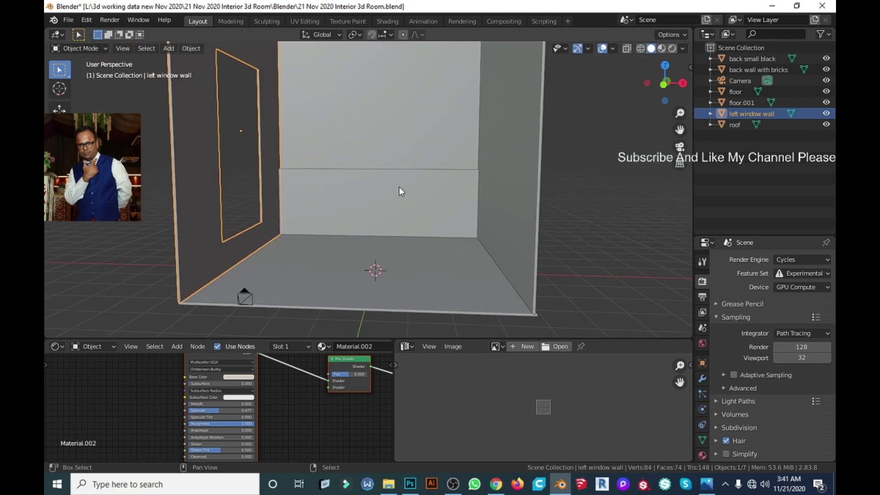
key(ctrl+s)
Step: Set the Cycles render and viewport samples to 400
text(400)
key(Tab)
text(400)
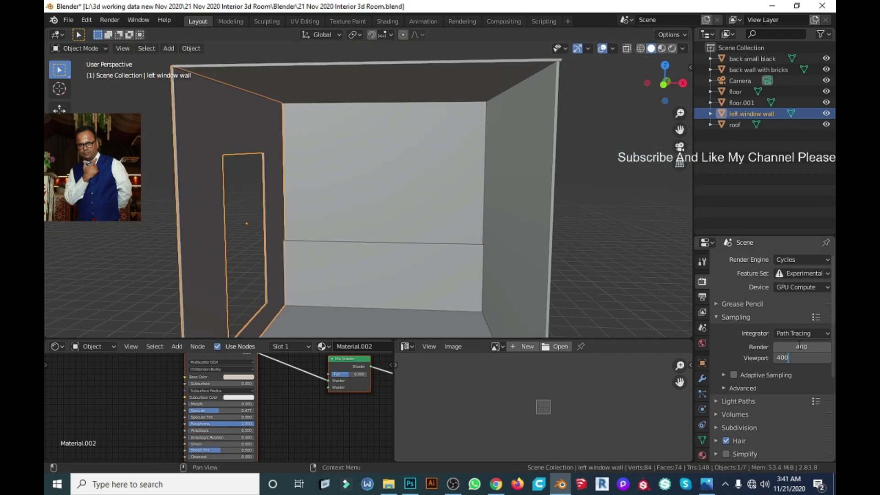
scroll(409, 214, down, 1)
scroll(396, 216, down, 3)
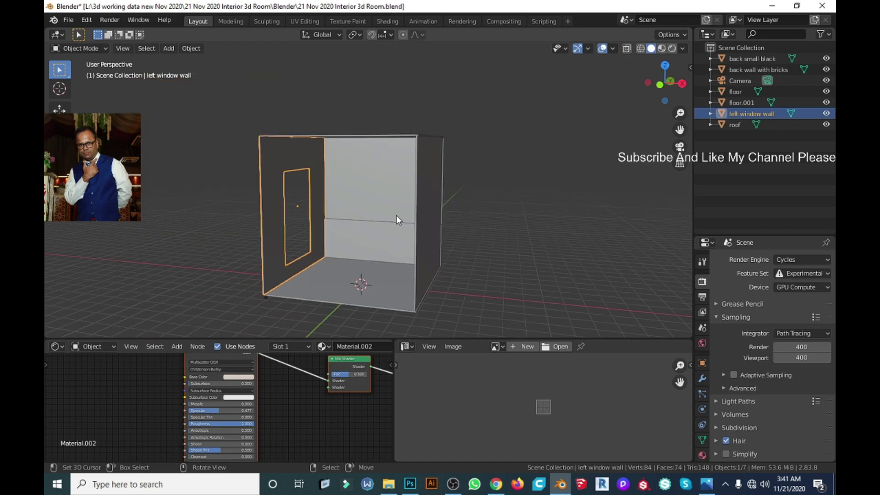
Step: Select the camera together with the left window wall
middle_drag(256, 306, 365, 280)
click(194, 293)
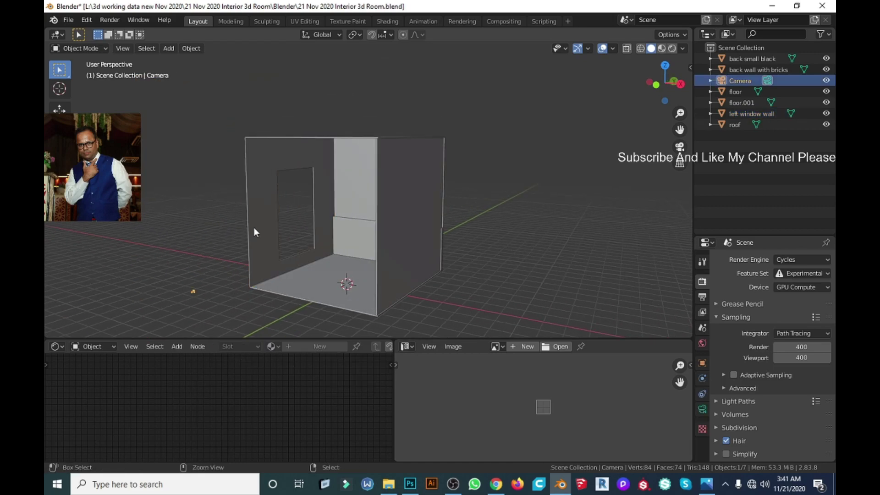
shift+click(255, 228)
key(ctrl+z)
key(ctrl+shift+z)
shift+click(193, 291)
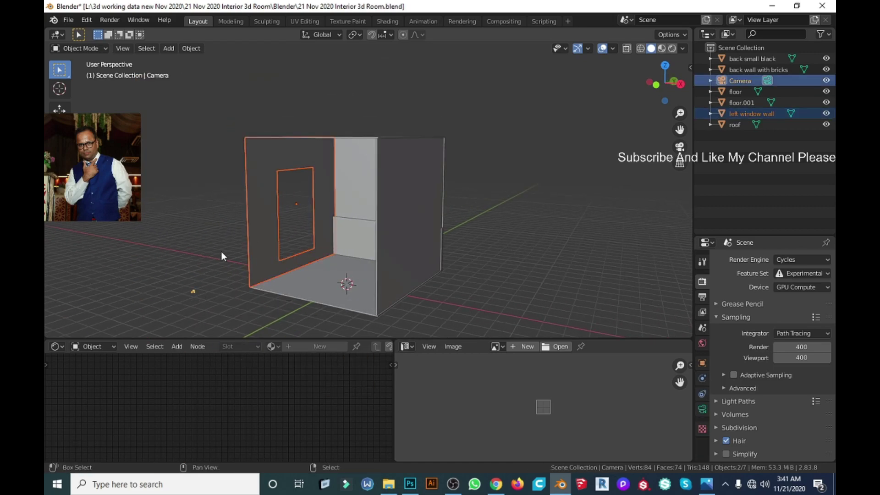
shift+click(268, 227)
key(ctrl+z)
Step: Invert the selection, hide the other five objects and save
key(ctrl+i)
mouse_move(207, 251)
middle_down()
mouse_move(252, 264)
mouse_move(200, 250)
mouse_move(387, 250)
mouse_move(288, 231)
middle_up()
key(h)
key(ctrl+s)
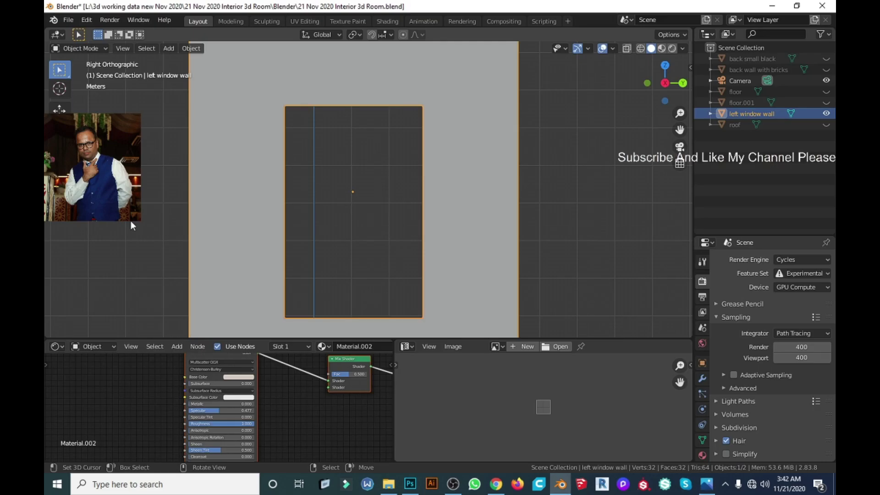
Step: In Edit Mode on the left window wall, mark its edges sharp
middle_drag(131, 221, 282, 249)
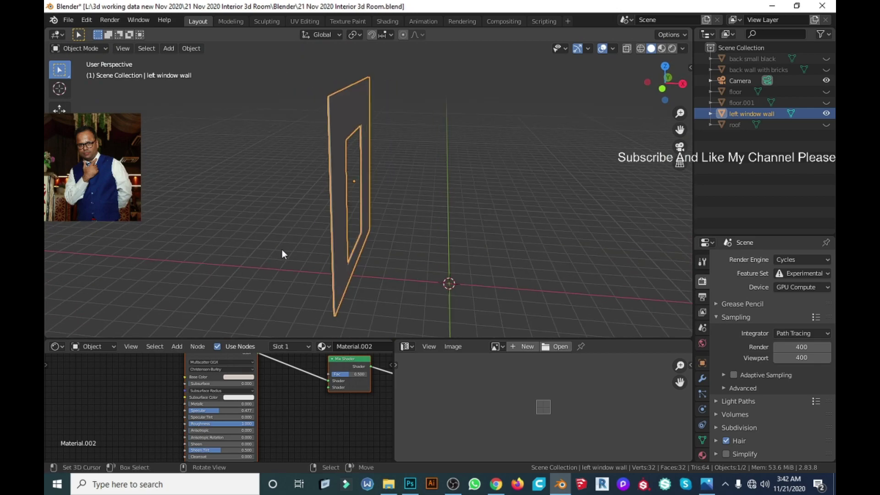
key(KP_1)
key(Tab)
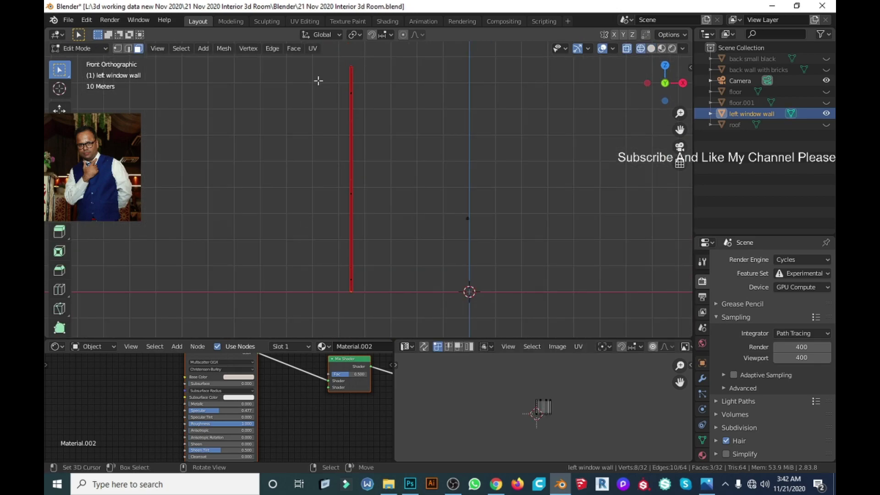
mouse_move(313, 94)
middle_down()
mouse_move(379, 130)
mouse_move(388, 150)
middle_up()
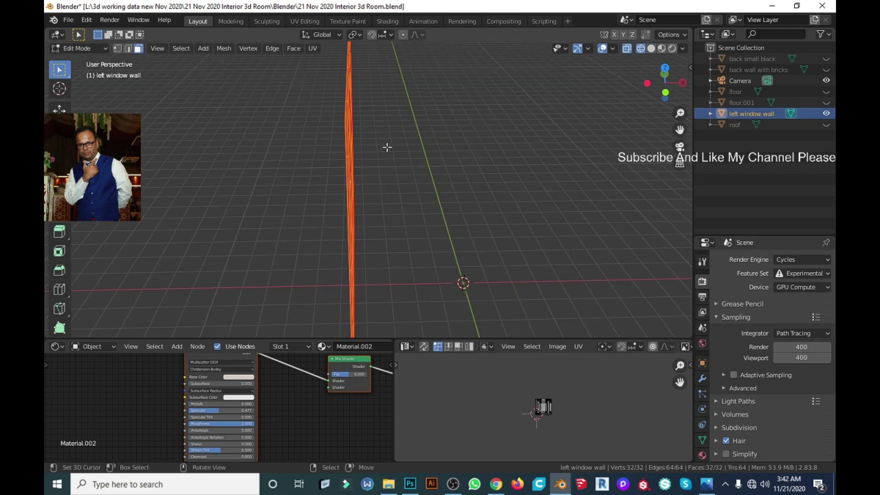
key(ctrl+e)
click(372, 236)
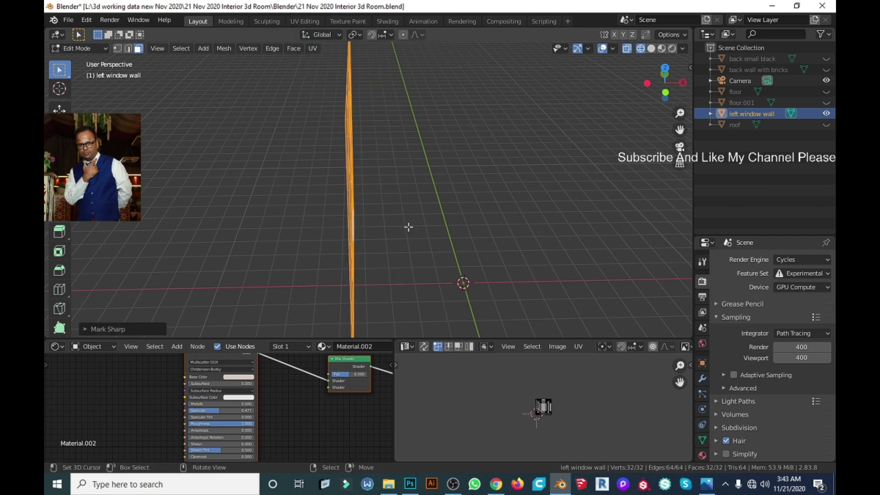
Step: Shift the selected window frame faces along X
mouse_move(372, 236)
middle_down()
mouse_move(300, 165)
mouse_move(321, 192)
middle_up()
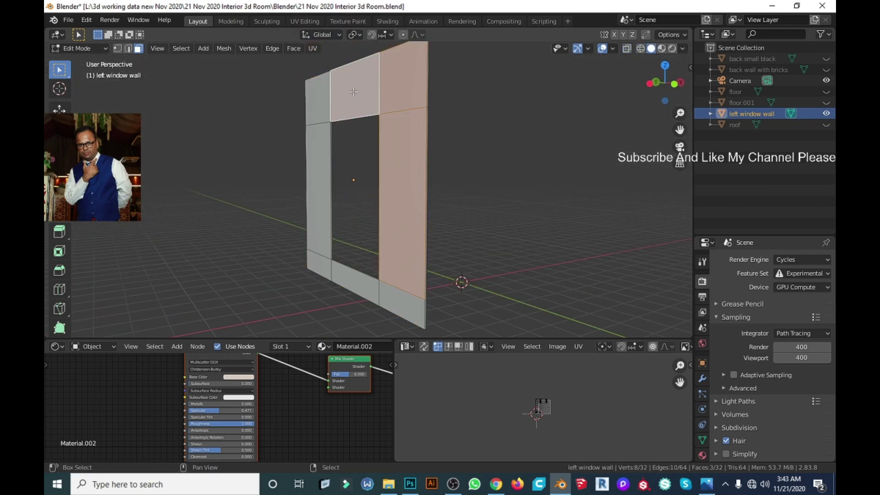
shift+click(401, 308)
shift+click(375, 292)
mouse_move(401, 294)
middle_down()
mouse_move(417, 234)
mouse_move(431, 221)
mouse_move(501, 216)
mouse_move(375, 174)
mouse_move(271, 182)
middle_up()
key(g)
key(x)
right_click(417, 228)
key(g)
key(x)
click(497, 218)
Step: Save in Object Mode and paste a duplicate named left window wall.001
key(Tab)
key(ctrl+s)
key(alt+Tab)
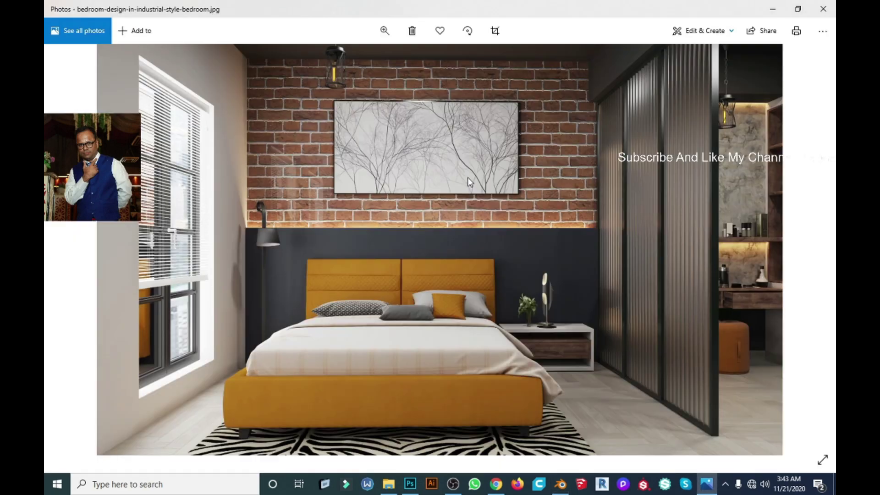
key(alt+Tab)
key(ctrl+v)
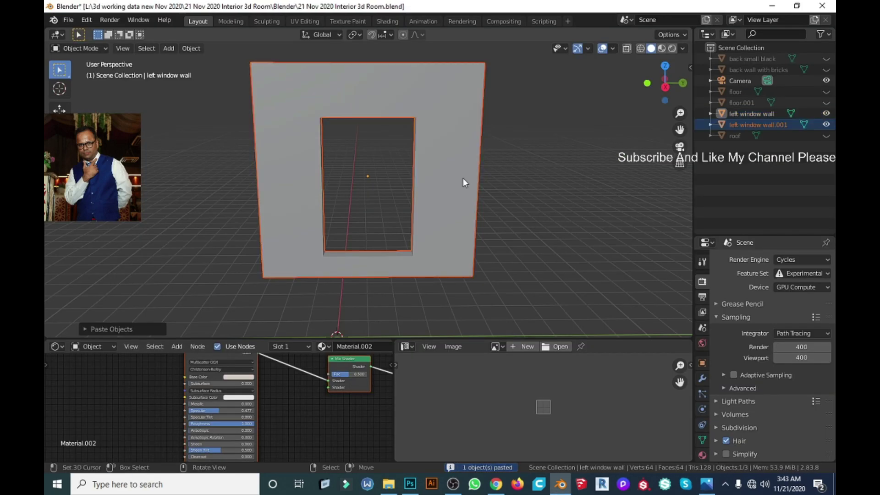
Step: Scale the pasted window wall copy narrower along Y and resize it
key(s)
key(x)
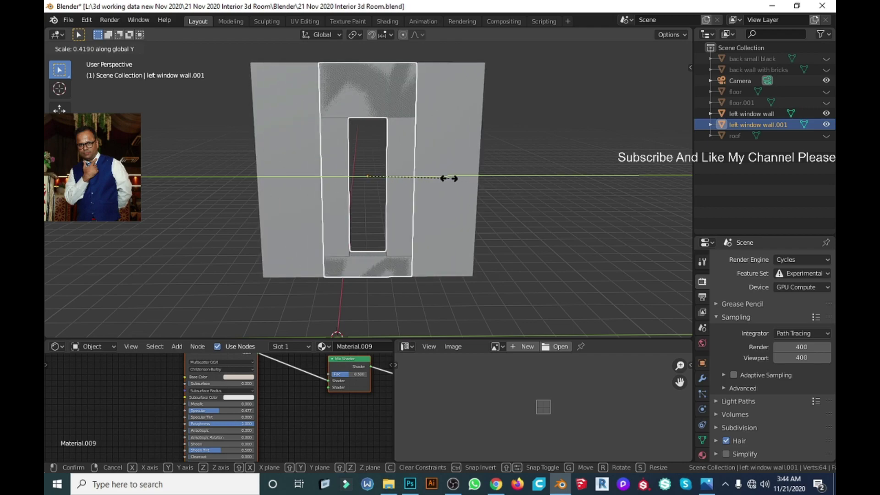
click(524, 216)
key(s)
click(475, 198)
Step: Move the copy vertically along Z in the right-side view
key(KP_3)
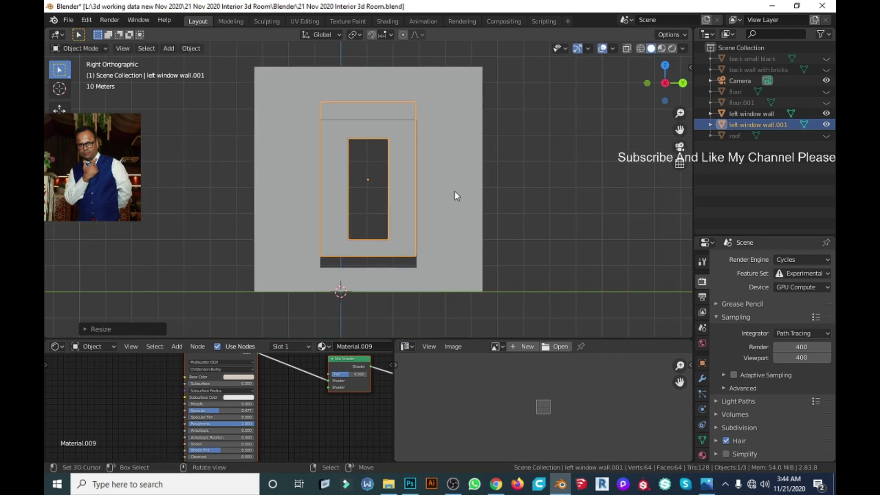
key(g)
key(z)
click(458, 205)
key(s)
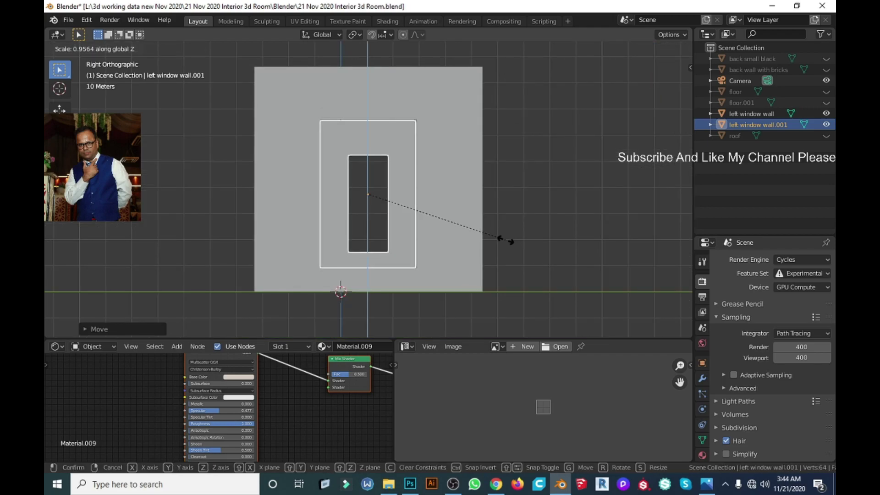
key(Escape)
scroll(452, 219, up, 4)
Step: Shift the copy 0.203 m along Y, save, and enter Edit Mode with X-ray
key(g)
key(y)
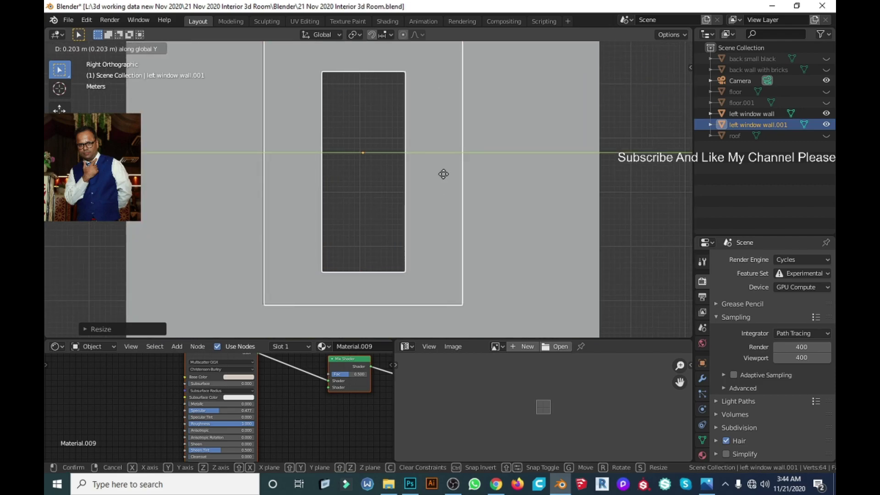
click(443, 174)
key(s)
key(Escape)
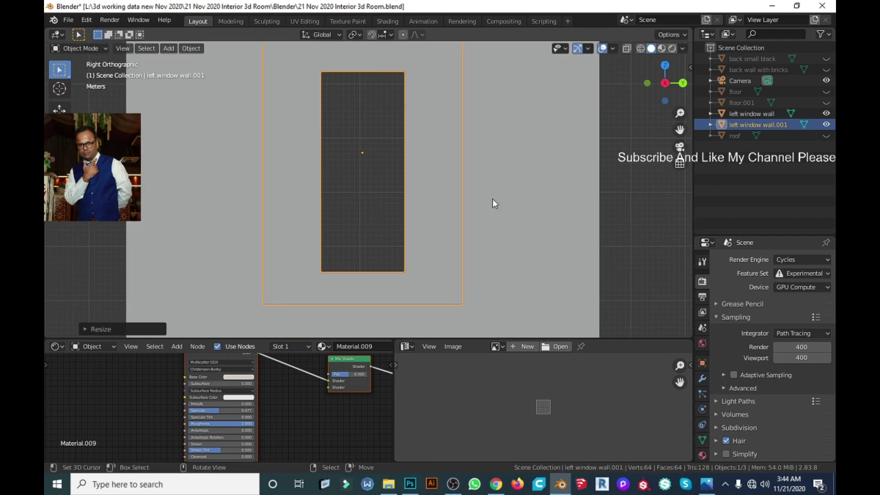
key(ctrl+s)
scroll(449, 172, down, 2)
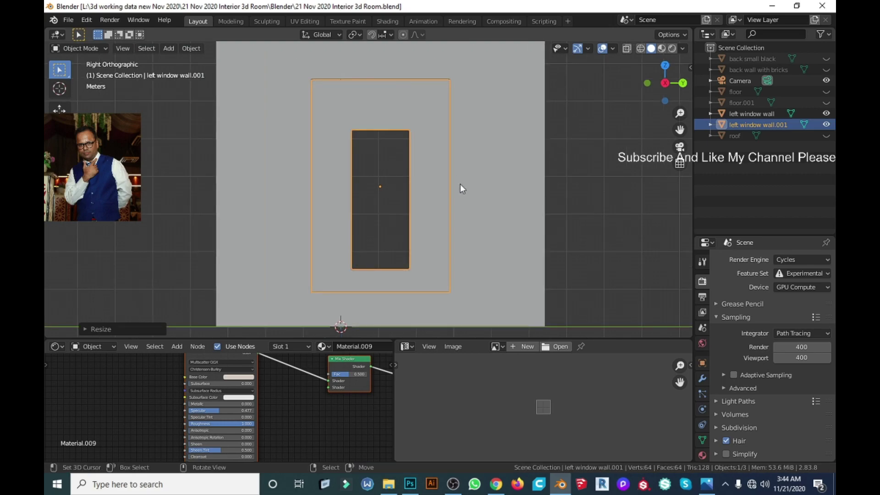
key(Tab)
key(alt+z)
Step: Narrow the frame's selected side edges along Y
key(c)
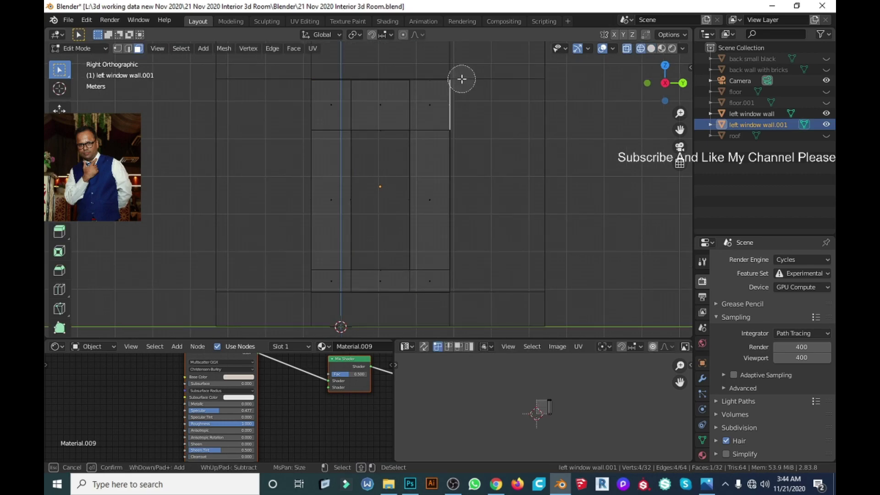
key(s)
key(y)
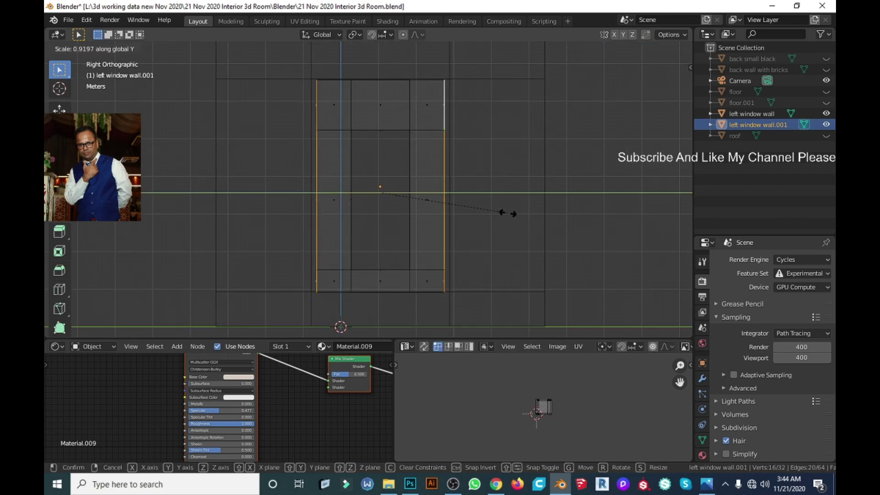
click(454, 194)
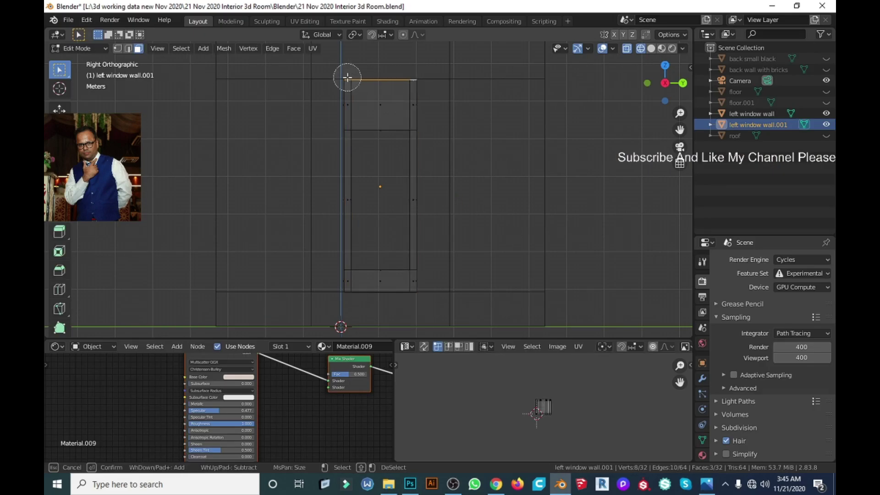
key(Escape)
Step: Scale the frame's edges vertically and adjust the top edge along Z
key(s)
key(z)
click(516, 267)
click(407, 91)
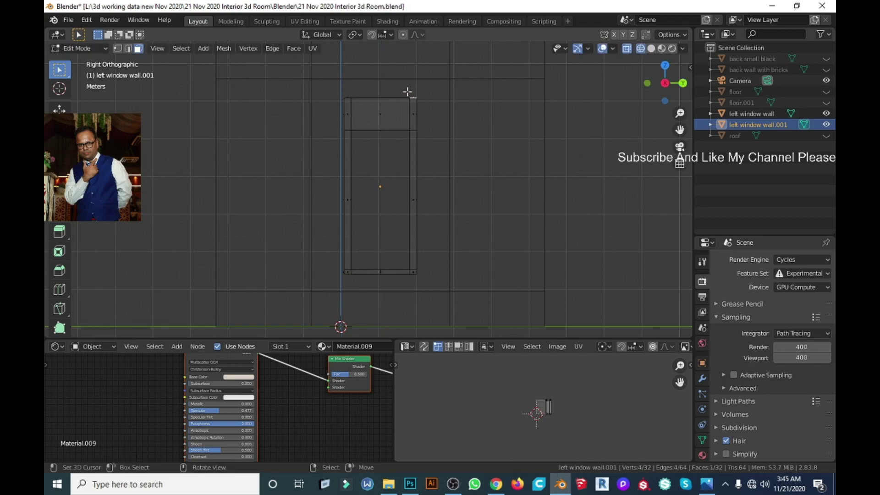
key(g)
key(z)
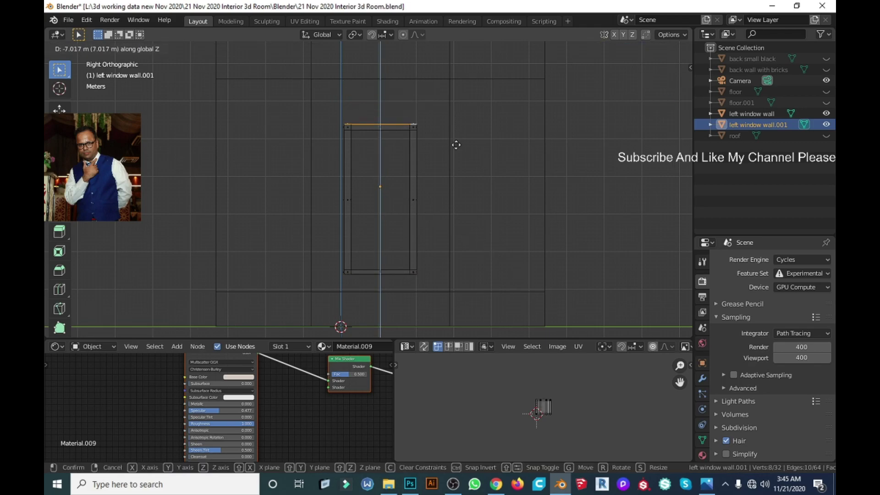
key(Escape)
Step: Lower the whole window frame along Z in Object Mode
key(Tab)
key(g)
key(z)
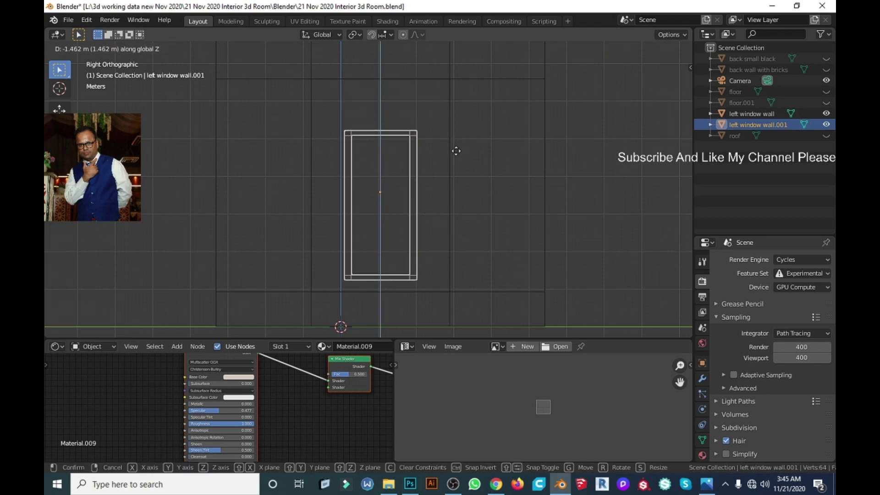
click(456, 151)
scroll(464, 155, down, 2)
scroll(473, 161, down, 1)
Step: Shorten the frame along Z and set its origin to geometry
key(s)
key(z)
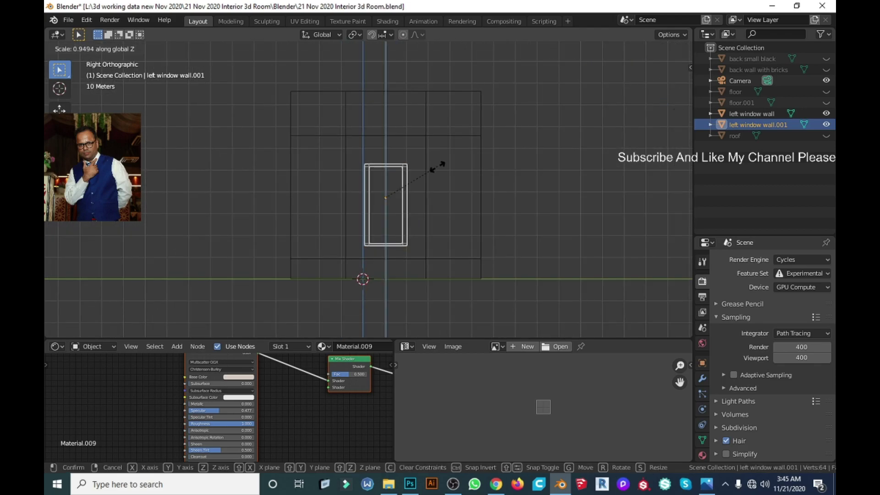
click(441, 164)
click(191, 48)
click(312, 83)
Step: Shorten the second frame along Z and lower it
scroll(425, 209, up, 2)
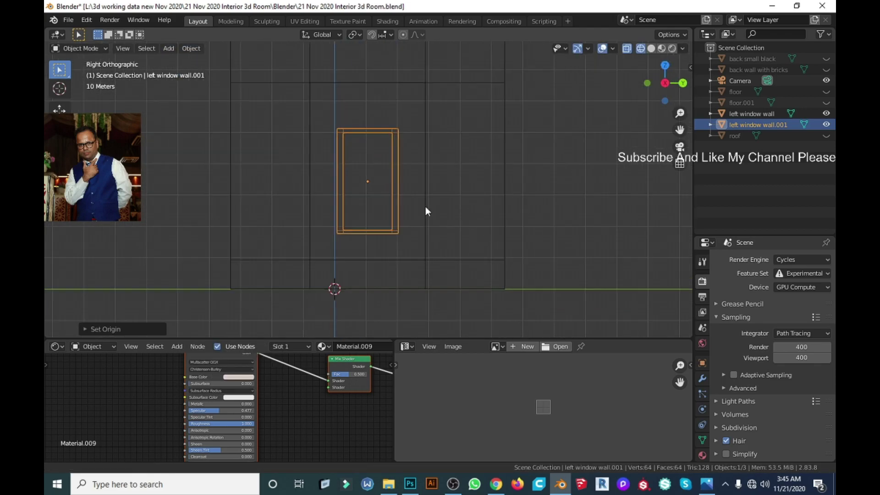
key(s)
key(z)
click(444, 206)
key(g)
key(z)
click(445, 247)
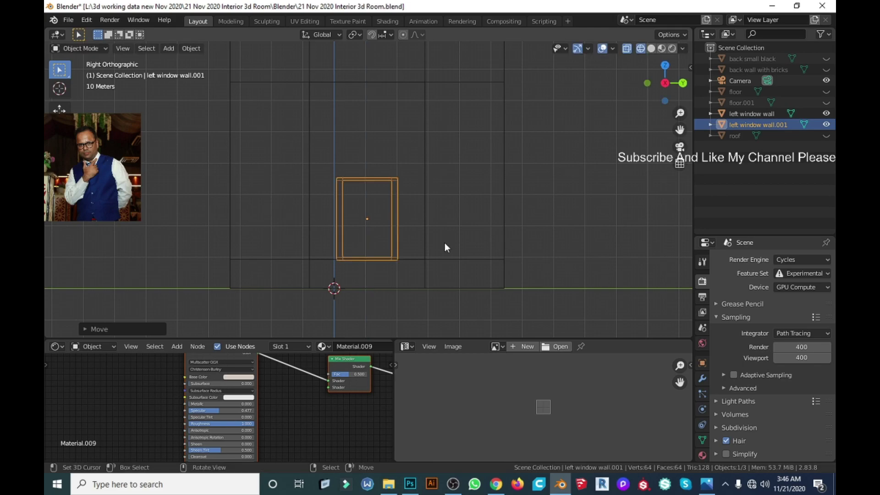
Step: Thin the frame's depth by scaling along Y and then X in front view
key(KP_1)
key(s)
key(y)
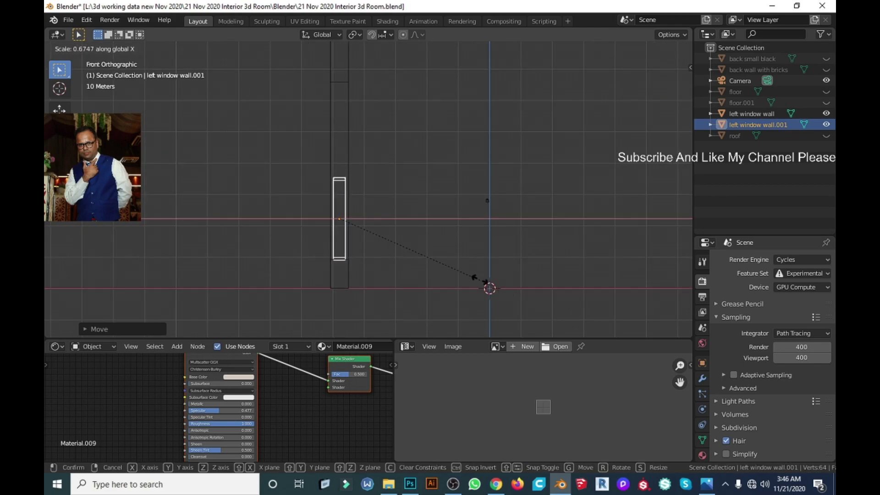
click(477, 279)
key(s)
key(x)
click(415, 252)
mouse_move(416, 252)
middle_down()
mouse_move(379, 256)
mouse_move(456, 287)
middle_up()
Step: Slide the frame along Y into the wall opening and enter Edit Mode
key(g)
key(y)
click(404, 257)
scroll(445, 246, up, 3)
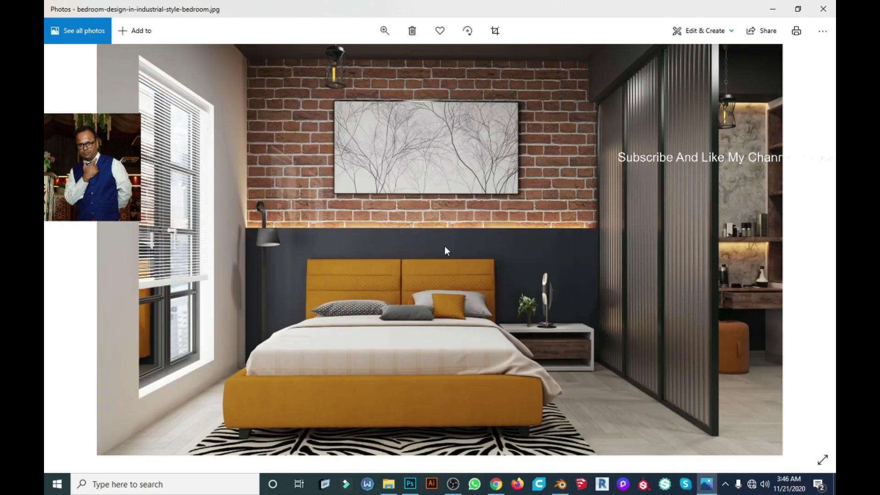
key(Tab)
scroll(418, 199, down, 3)
Step: In wireframe view, lower the frame's top edge along Z
key(shift+z)
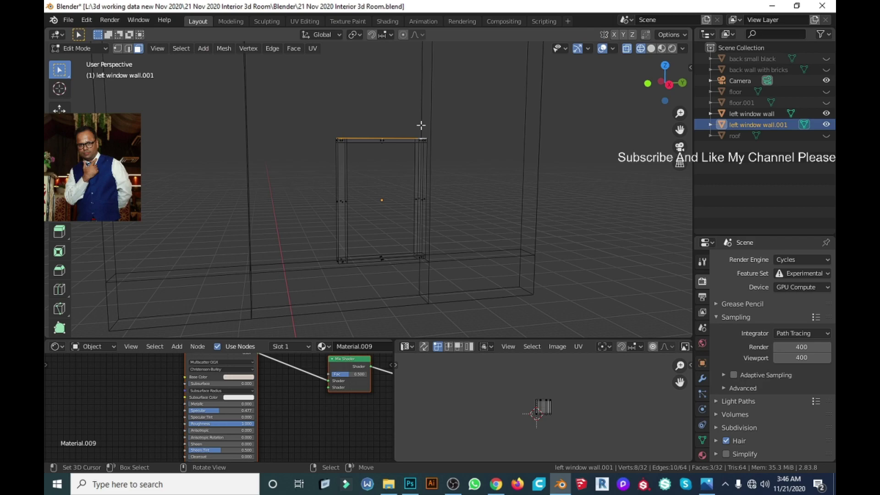
click(356, 138)
key(Return)
key(g)
key(z)
click(443, 203)
key(KP_3)
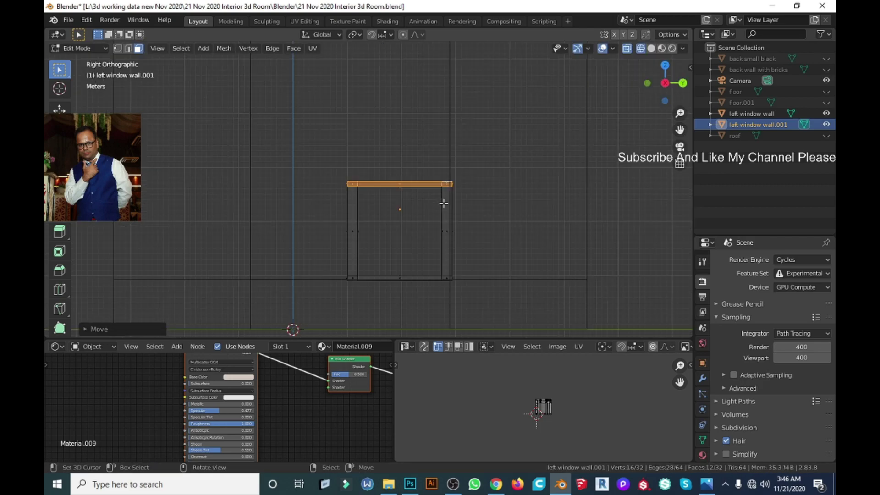
scroll(443, 203, down, 2)
scroll(440, 203, down, 2)
key(Tab)
key(Tab)
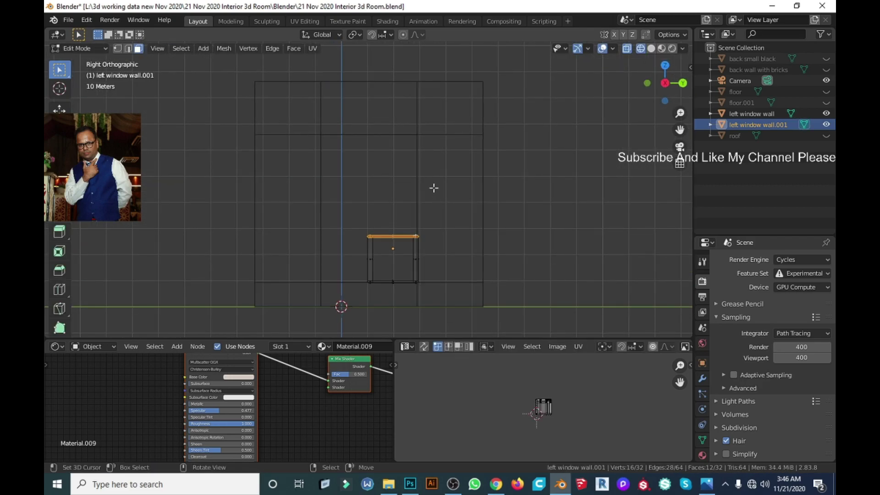
shift+middle_drag(443, 255, 419, 181)
scroll(418, 181, up, 6)
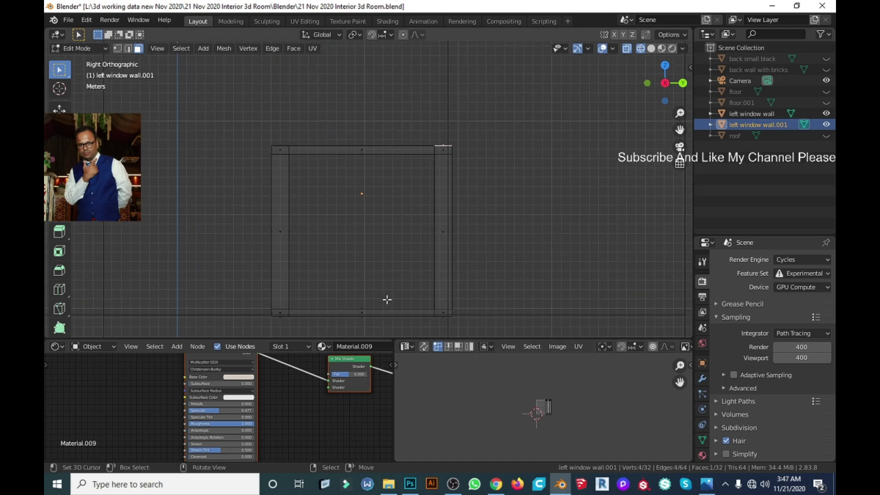
Step: With X-ray off, reposition the whole frame low in the wall opening
key(Tab)
key(alt+z)
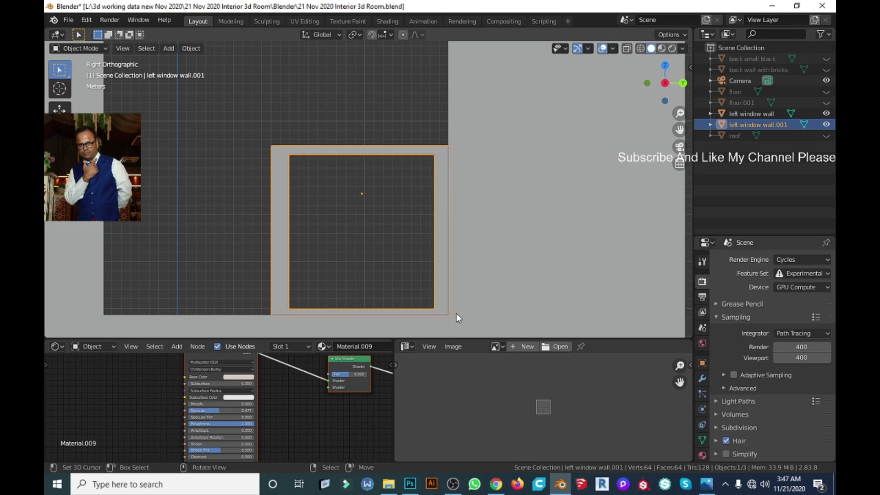
scroll(448, 240, up, 3)
scroll(477, 273, up, 2)
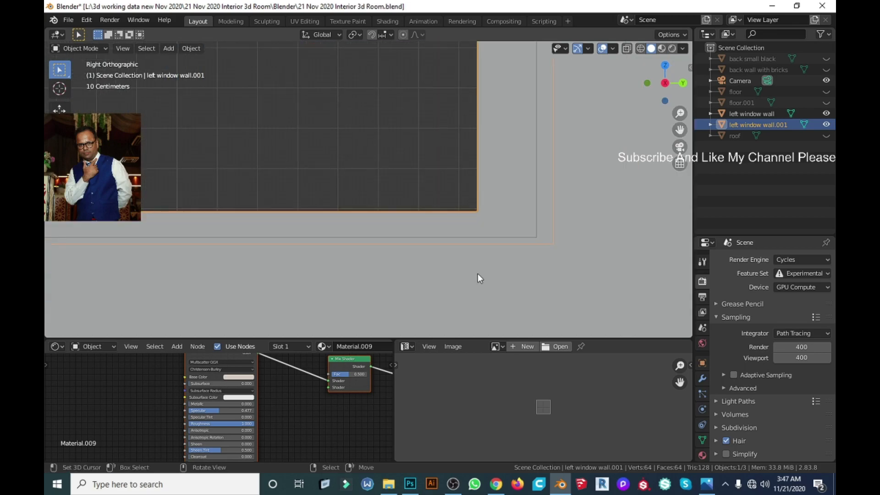
scroll(482, 252, up, 2)
key(g)
click(520, 279)
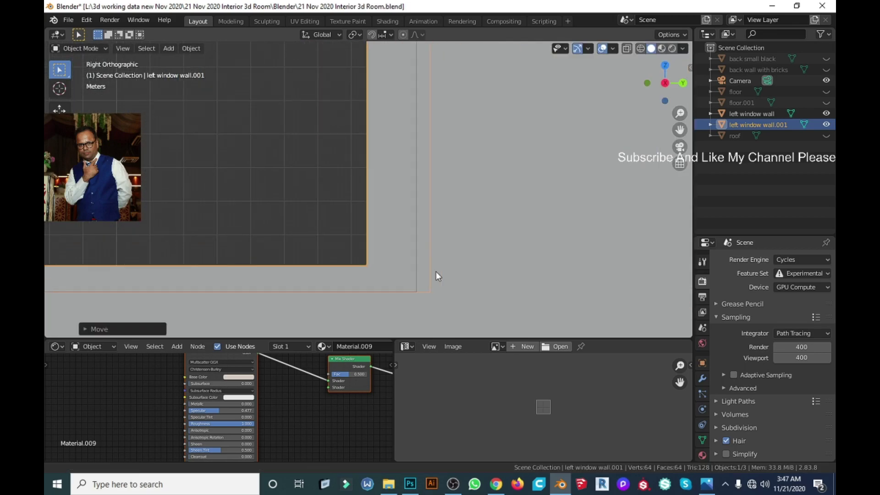
key(g)
click(516, 266)
scroll(515, 269, down, 5)
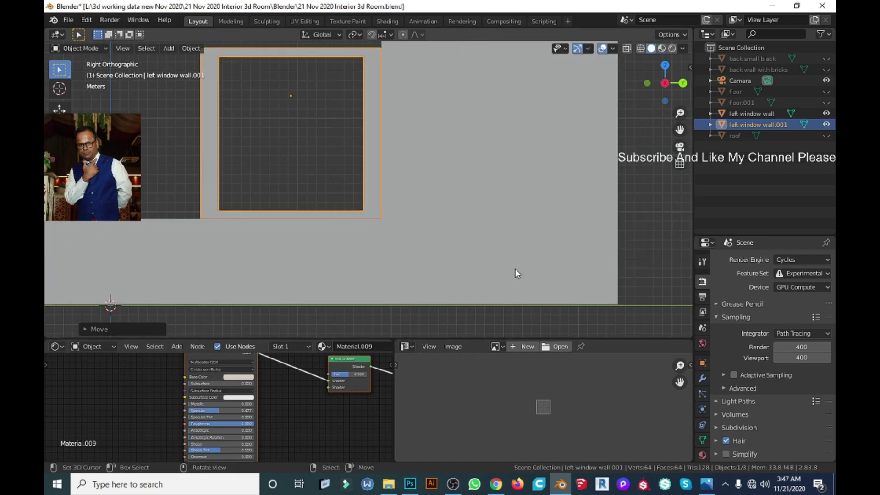
scroll(367, 183, down, 3)
shift+middle_drag(271, 128, 380, 208)
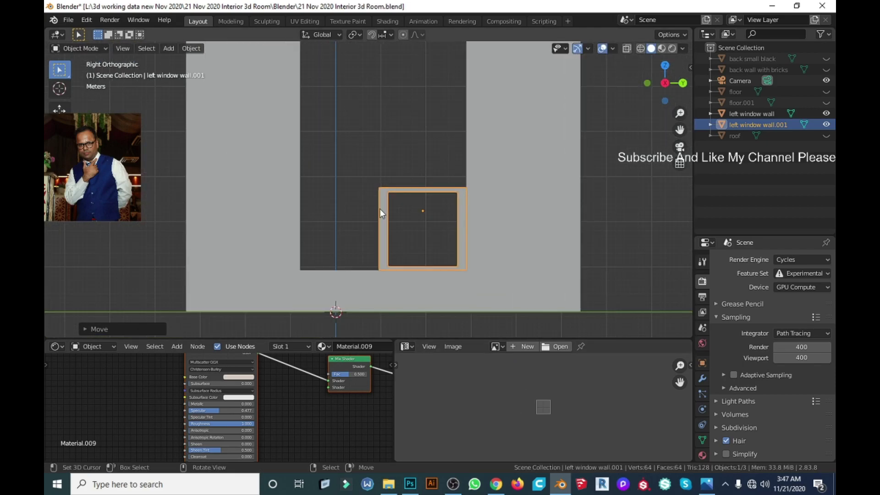
Step: Set the frame's origin to its geometry
click(191, 48)
click(337, 84)
scroll(555, 221, up, 2)
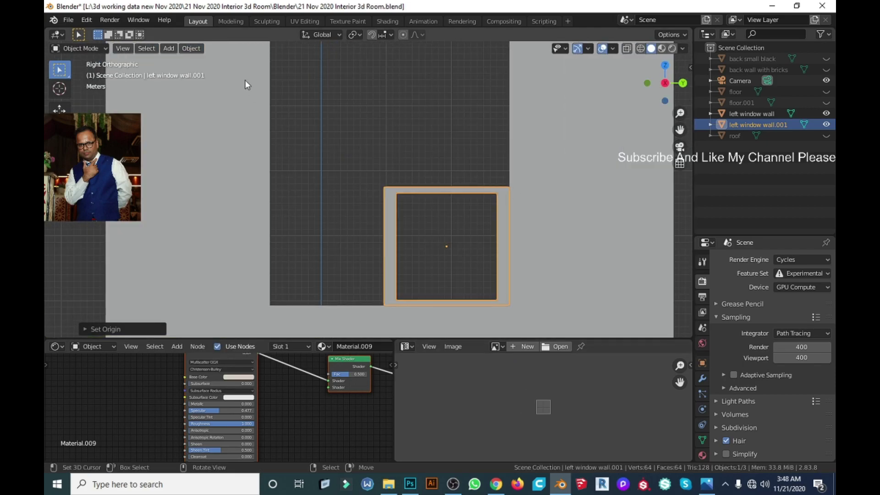
click(191, 48)
click(350, 87)
Step: In X-ray Edit Mode, raise the frame's top faces along Z
key(Tab)
key(alt+z)
key(c)
click(492, 186)
key(g)
key(z)
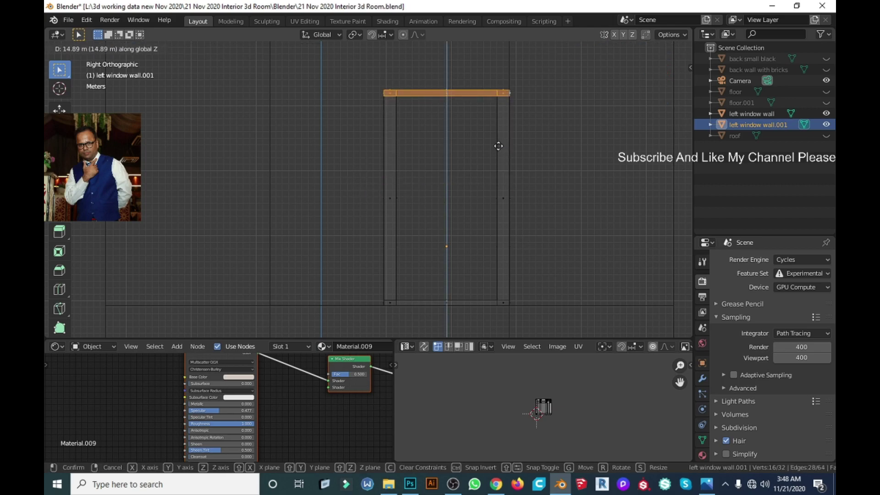
click(497, 146)
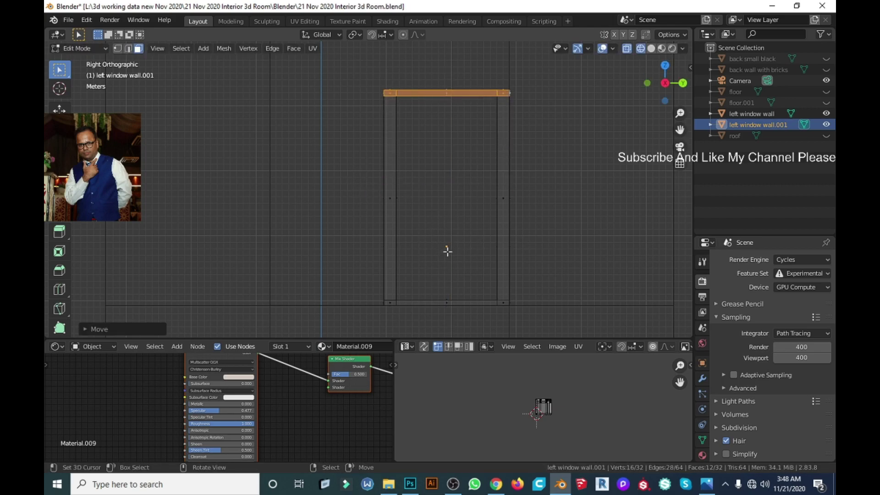
key(Tab)
Step: Reset the origin to geometry, undo the extra edits, and save the room file
click(191, 48)
click(331, 85)
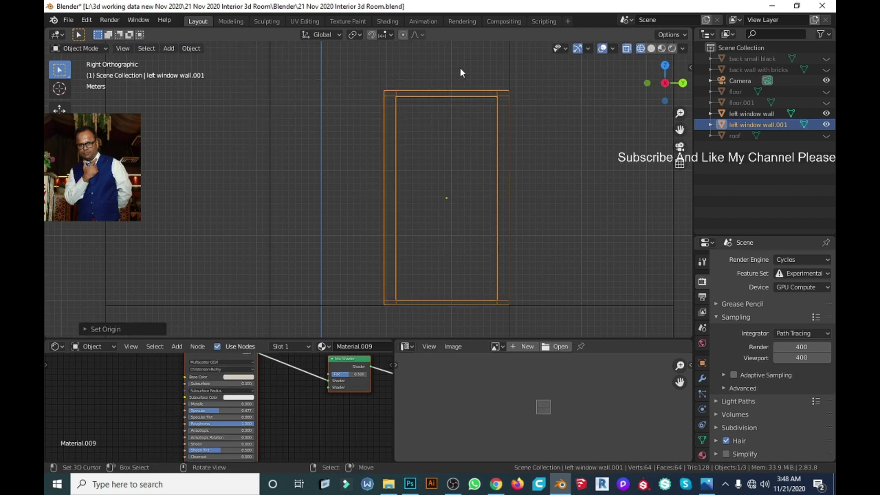
key(ctrl+z)
key(ctrl+z)
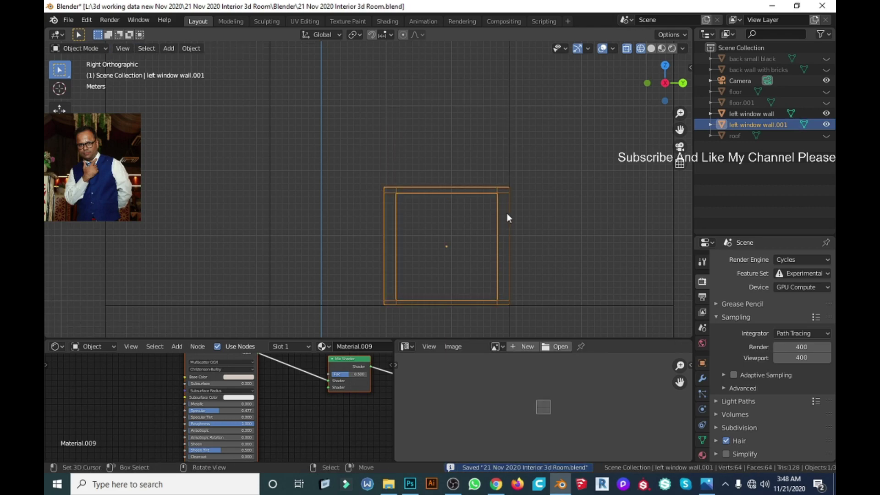
key(ctrl+z)
key(ctrl+z)
scroll(507, 213, down, 2)
key(shift+z)
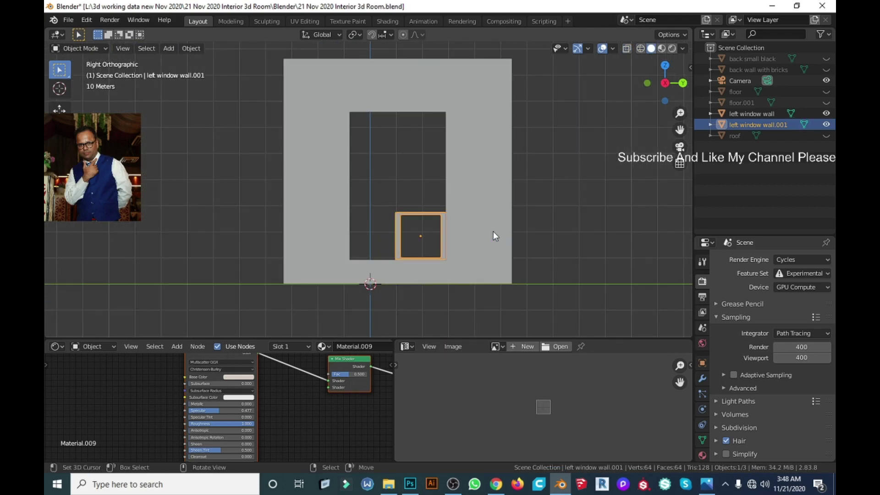
scroll(493, 231, up, 1)
Step: Add an Array modifier with Relative Offset off, Count 4 and a Constant Offset
scroll(469, 224, down, 2)
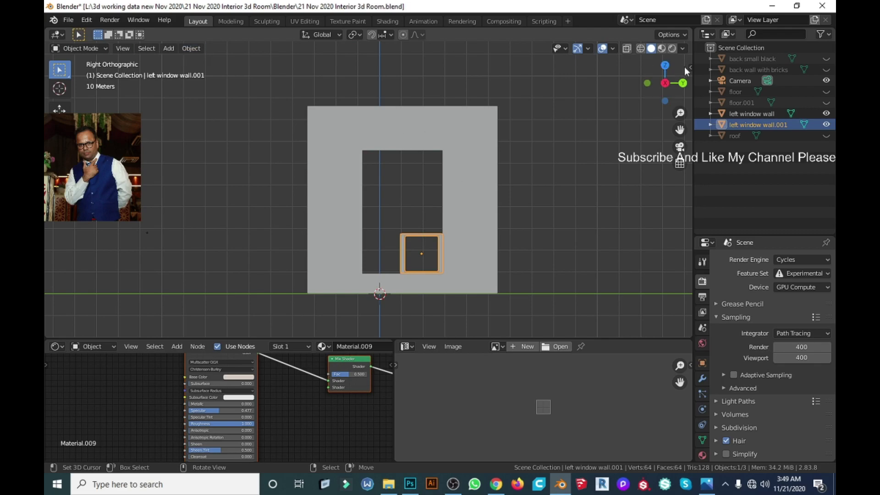
click(702, 379)
click(780, 260)
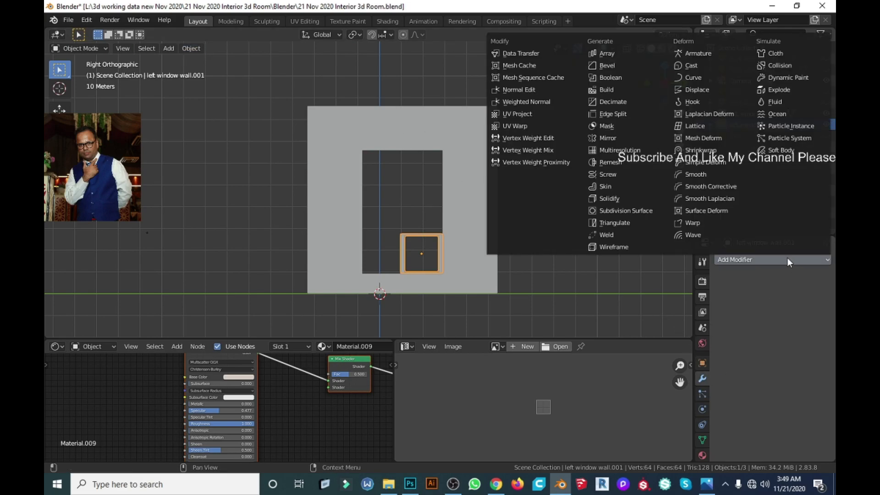
click(609, 53)
click(795, 337)
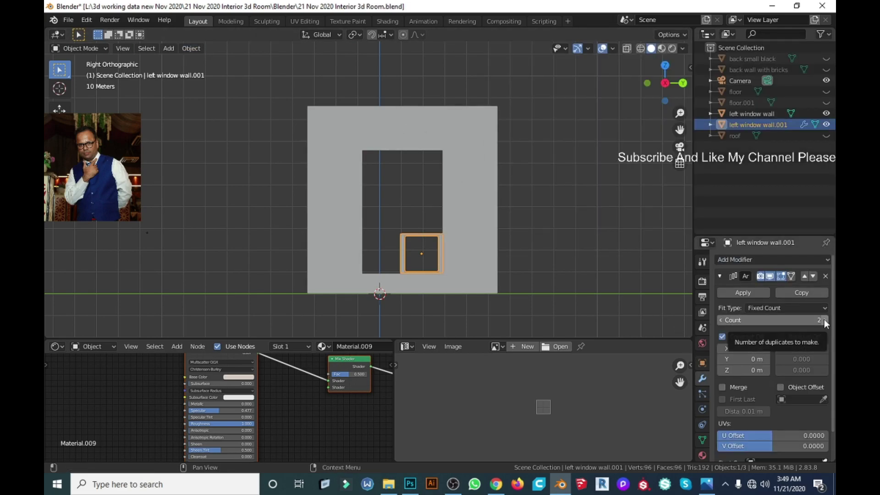
double_click(825, 320)
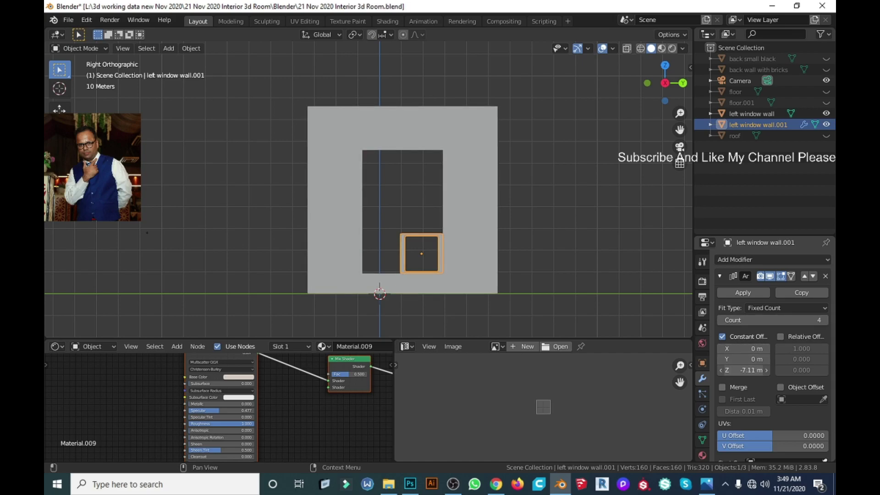
drag(749, 360, 752, 360)
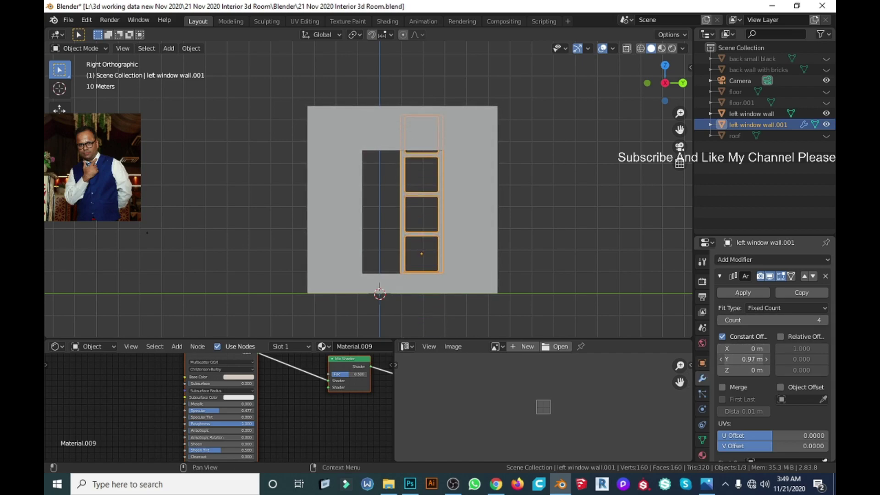
scroll(436, 241, up, 6)
Step: Lower the frame's thin bottom strip along Z and reset the origin to geometry
key(Tab)
click(432, 209)
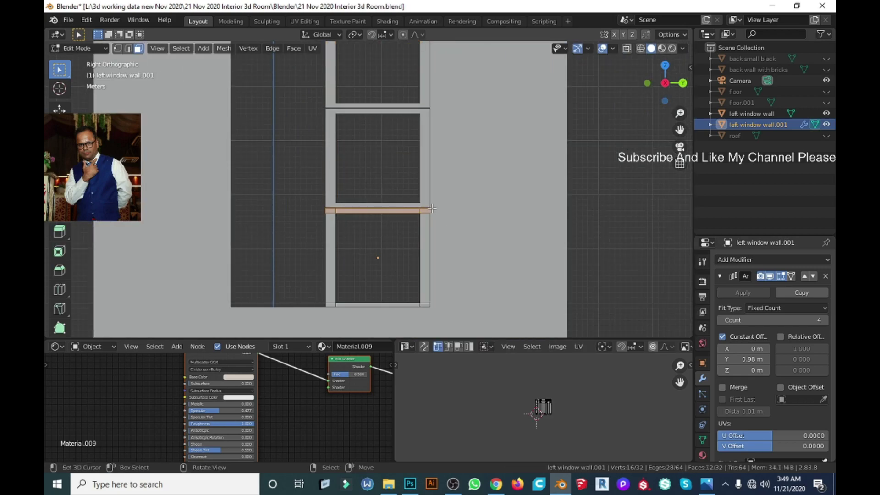
key(g)
key(z)
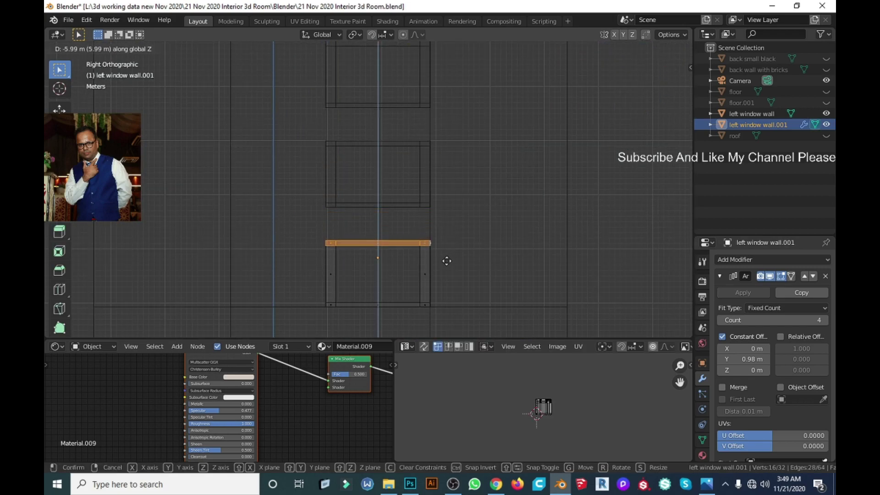
click(446, 260)
key(Tab)
click(191, 48)
click(327, 85)
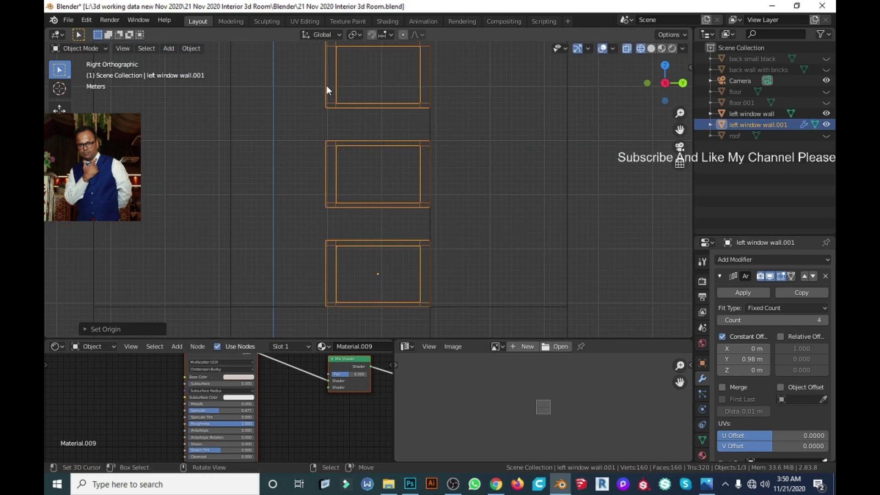
Step: Switch to solid shading and tighten the window spacing to about 0.786 m
scroll(433, 144, down, 2)
key(shift+z)
shift+middle_drag(433, 150, 484, 210)
drag(745, 359, 729, 359)
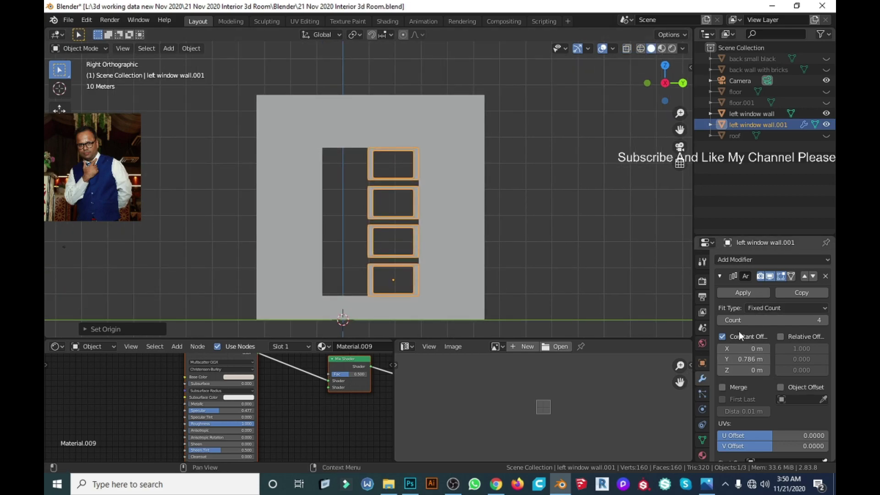
Step: Move the whole window stack vertically along Z to a new height
scroll(424, 238, up, 3)
key(Tab)
key(g)
key(z)
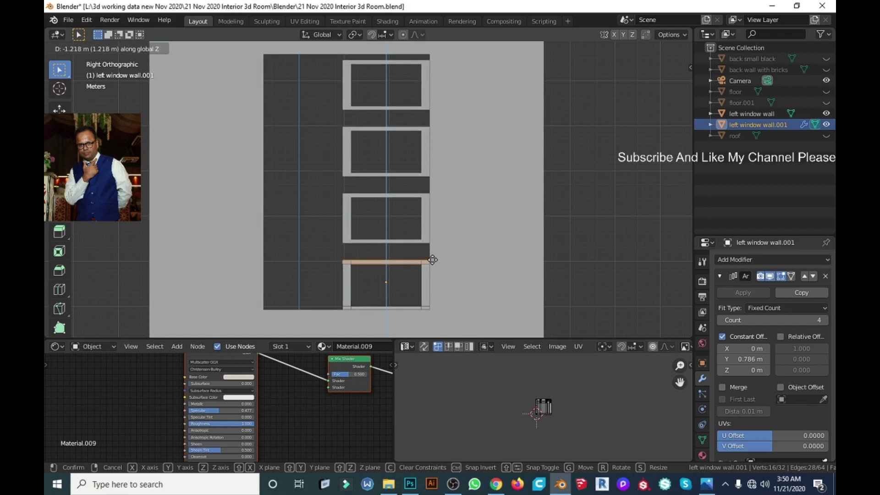
right_click(432, 260)
key(Tab)
key(g)
key(z)
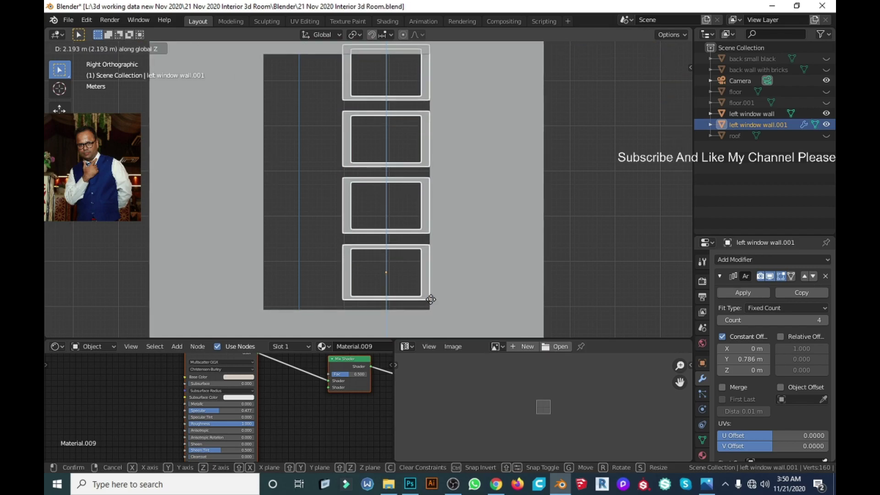
click(431, 299)
Step: Tighten the Array offset between windows to about 0.649 m and lower the stack slightly
mouse_move(745, 359)
mouse_down()
mouse_move(734, 359)
mouse_move(757, 359)
mouse_up()
text(5)
key(Tab)
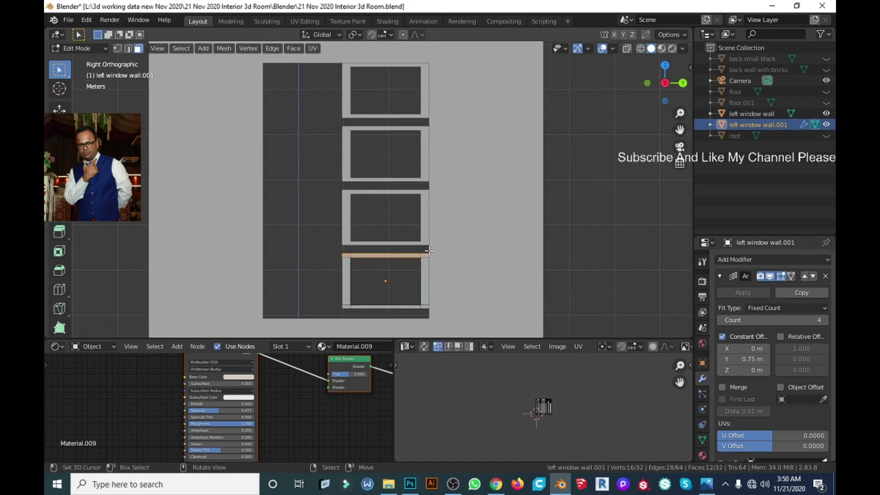
key(Tab)
drag(745, 359, 734, 359)
key(g)
key(z)
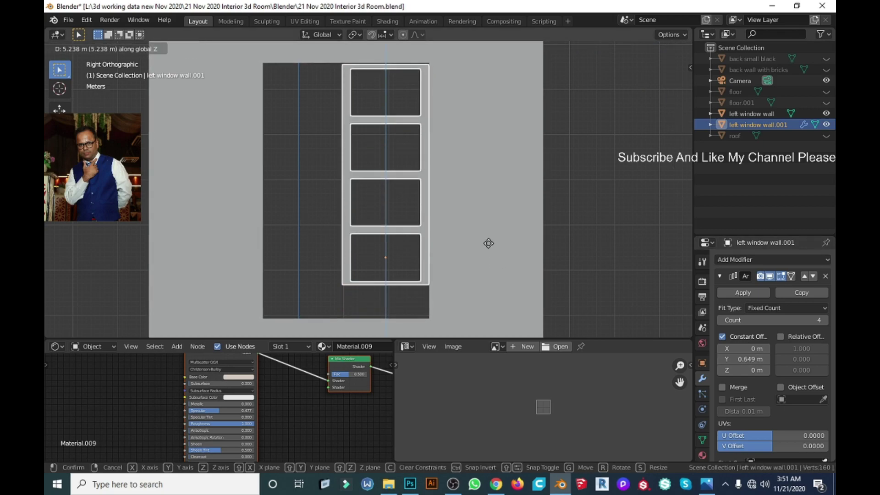
click(488, 247)
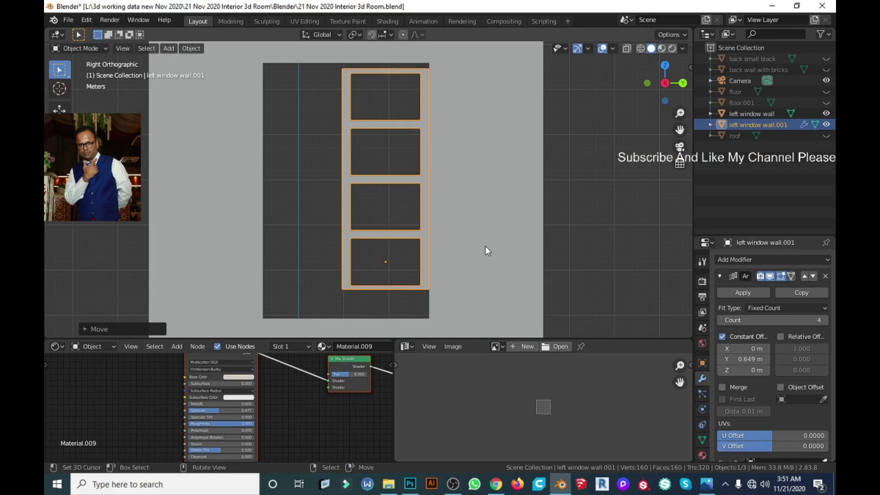
Step: Undo the array to leave a single window frame and reposition it vertically
key(ctrl+z)
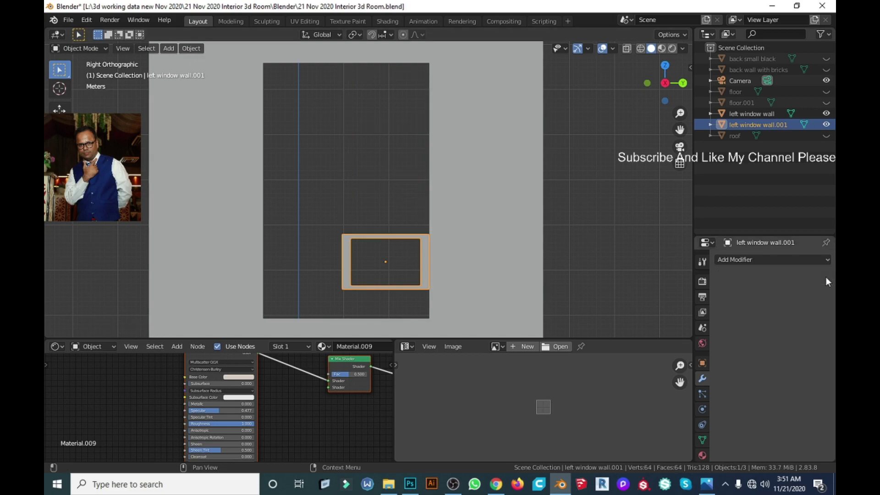
key(g)
key(z)
click(463, 278)
Step: Save the room file and show the walls as solid again
scroll(527, 298, up, 5)
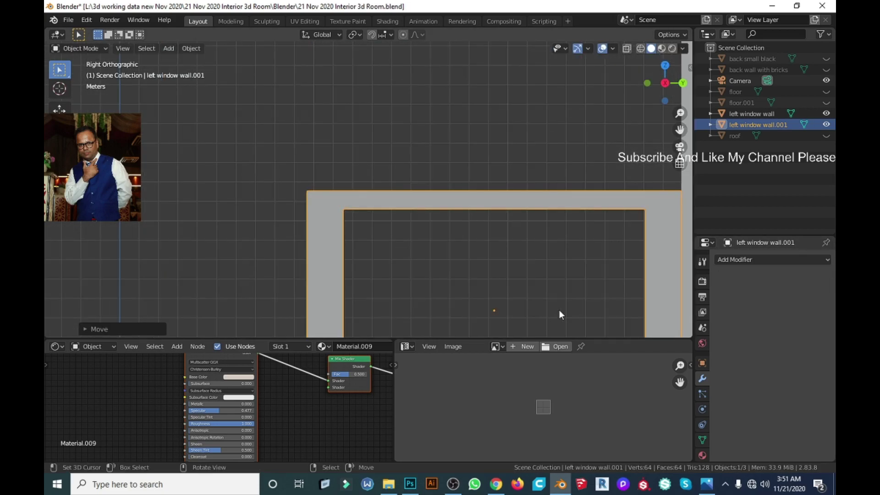
scroll(498, 285, up, 3)
scroll(532, 259, down, 2)
scroll(557, 277, down, 3)
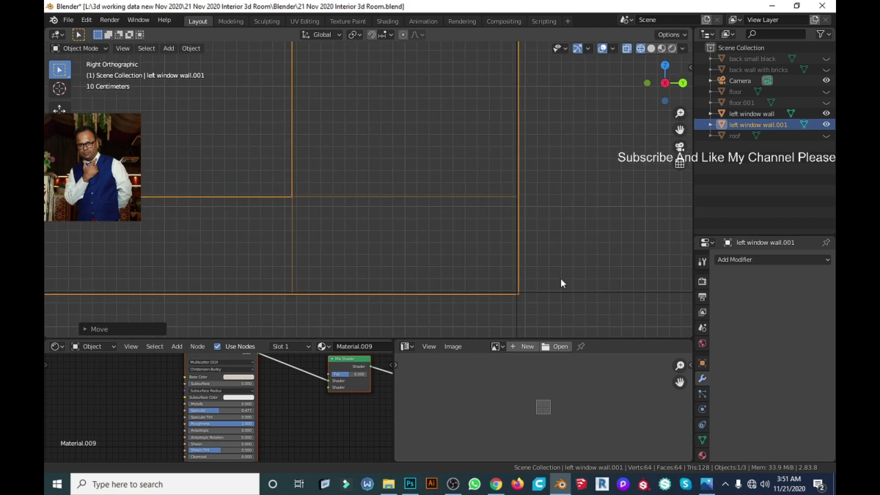
scroll(459, 271, down, 4)
scroll(458, 262, down, 3)
key(ctrl+s)
scroll(478, 185, down, 2)
shift+middle_drag(478, 185, 448, 254)
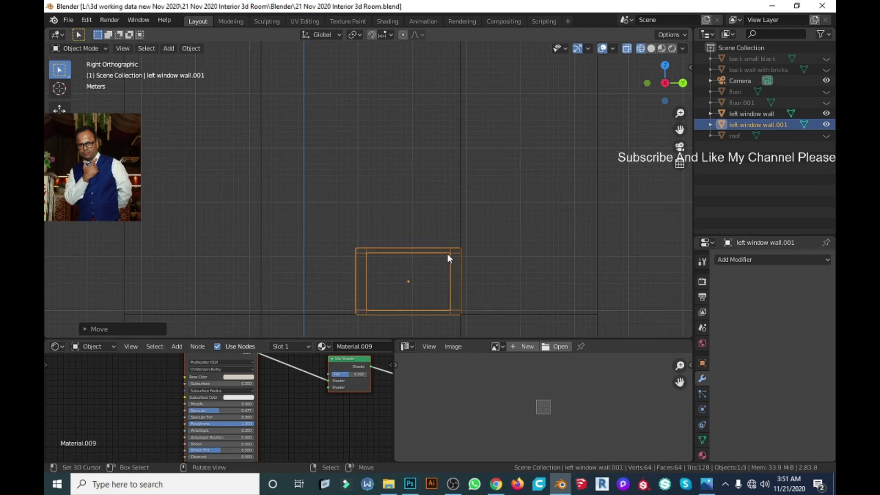
key(alt+z)
Step: Paste a copy of the window frame directly above the original
key(ctrl+c)
key(ctrl+v)
key(g)
key(z)
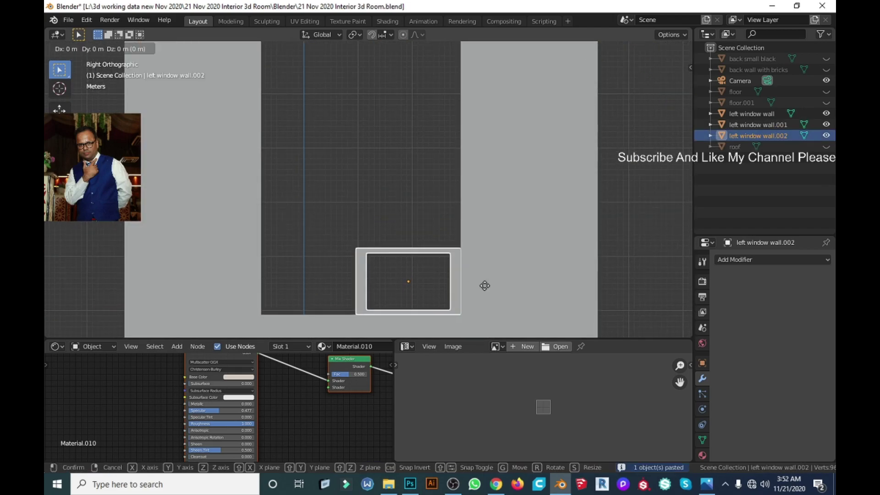
click(480, 219)
Step: Copy both window frames and place the pasted pair on top of the stack
shift+middle_drag(480, 219, 451, 270)
scroll(425, 241, down, 2)
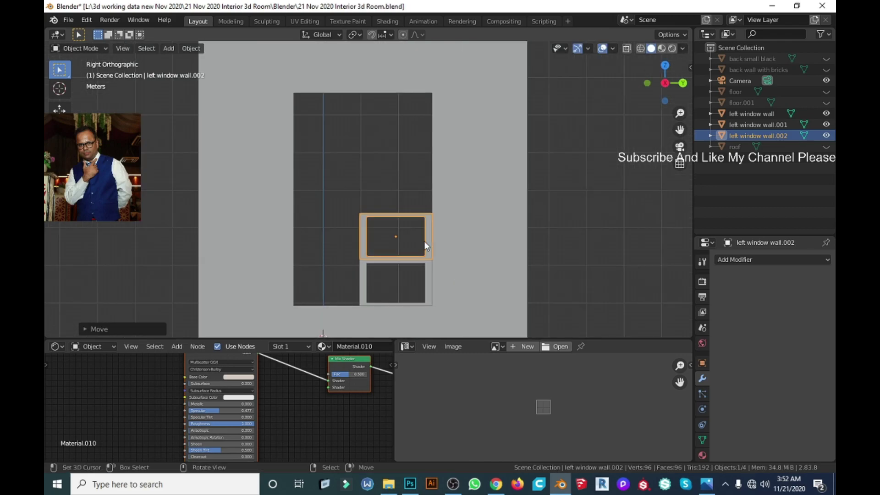
shift+click(428, 276)
key(ctrl+c)
key(ctrl+v)
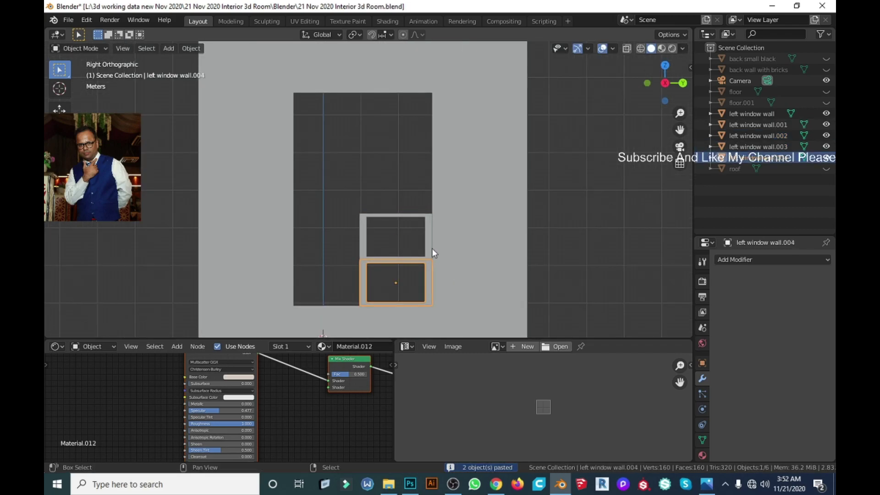
key(g)
key(z)
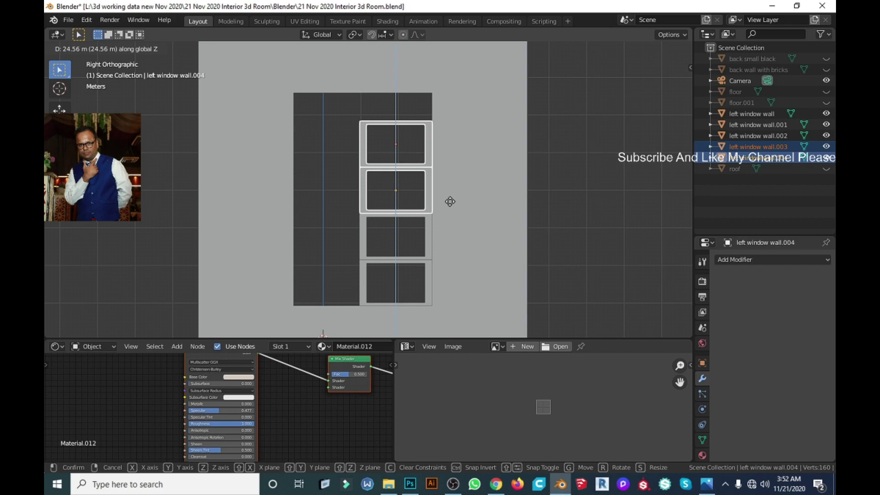
click(450, 203)
Step: Add the third window to the selection and adjust the windows' height along Z
shift+click(430, 254)
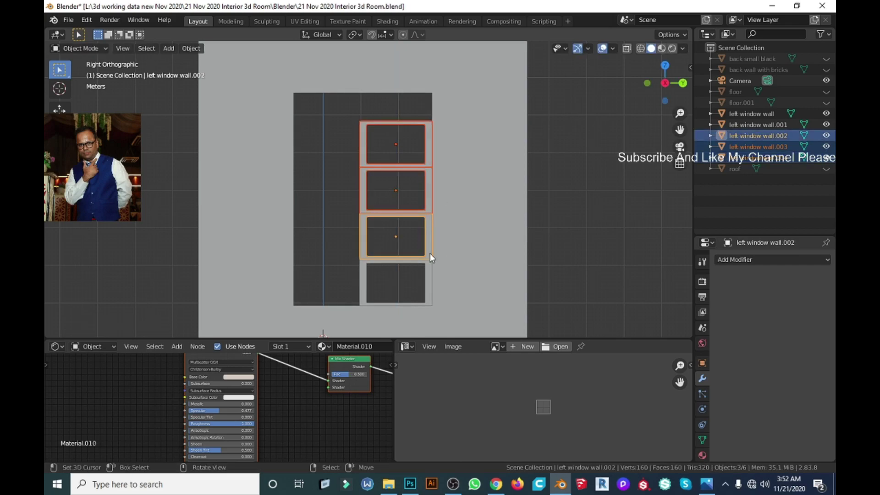
key(g)
key(z)
click(450, 255)
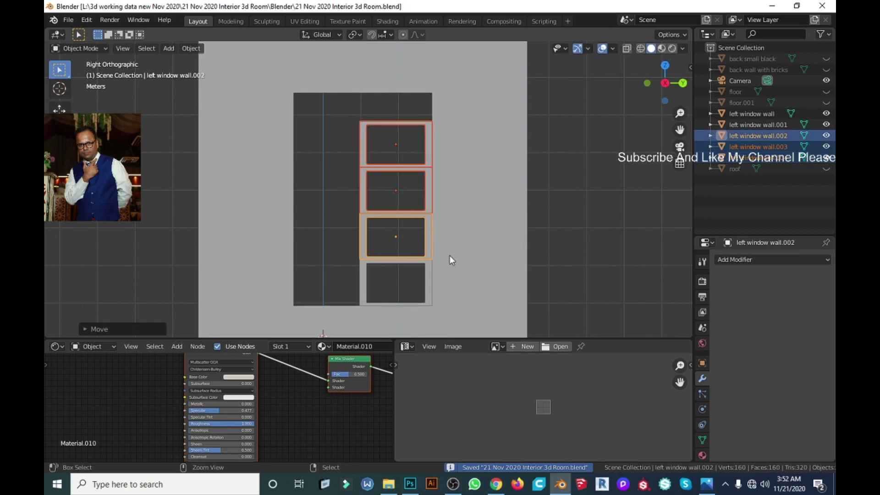